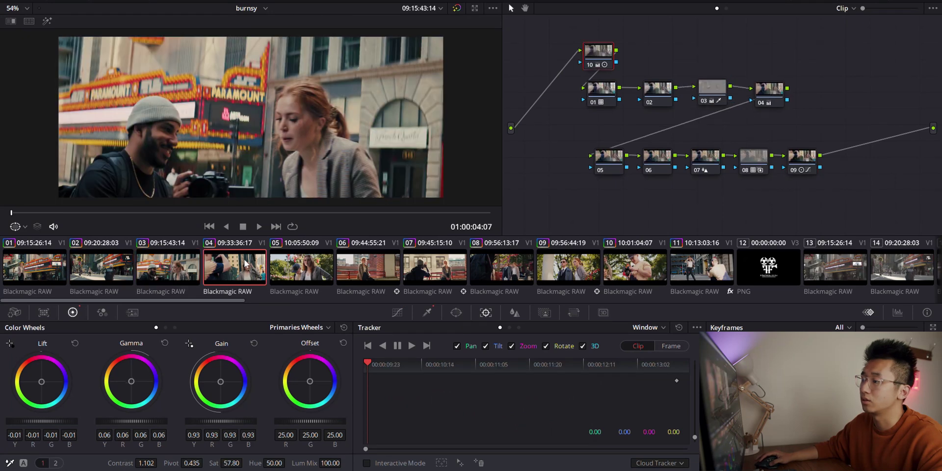
- Review the existing grades on clips 05 through 10
left_click(313, 269)
left_click(398, 269)
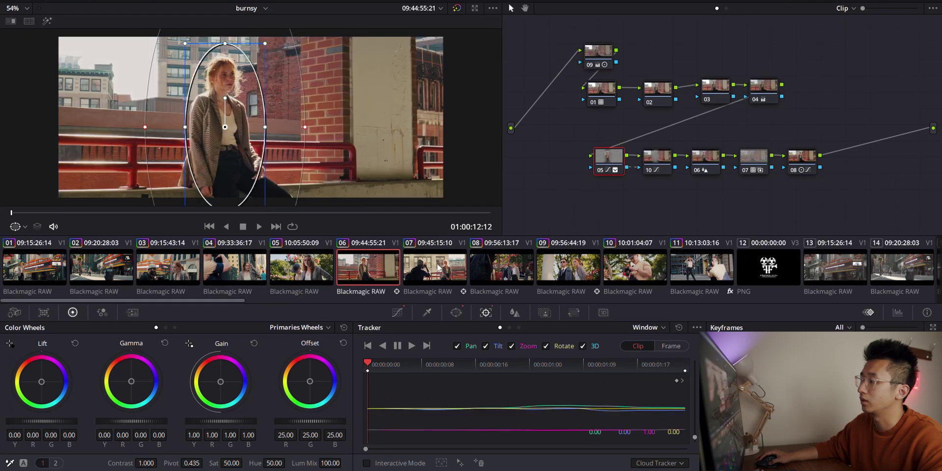
left_click(451, 269)
left_click(495, 268)
left_click(575, 273)
left_click(619, 273)
- Scroll the clip strip and review clips 15 through 20
scroll(540, 267, "right", 6)
left_click(568, 268)
left_click(645, 269)
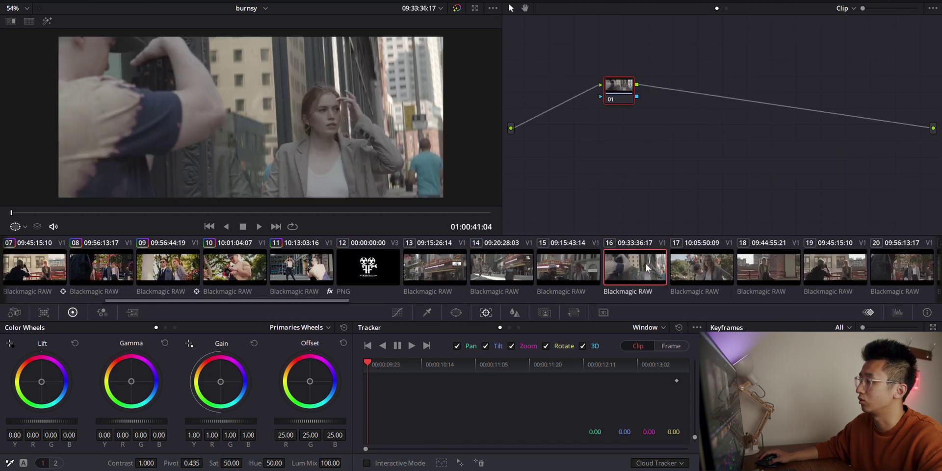
left_click(716, 271)
left_click(771, 268)
left_click(812, 271)
left_click(900, 273)
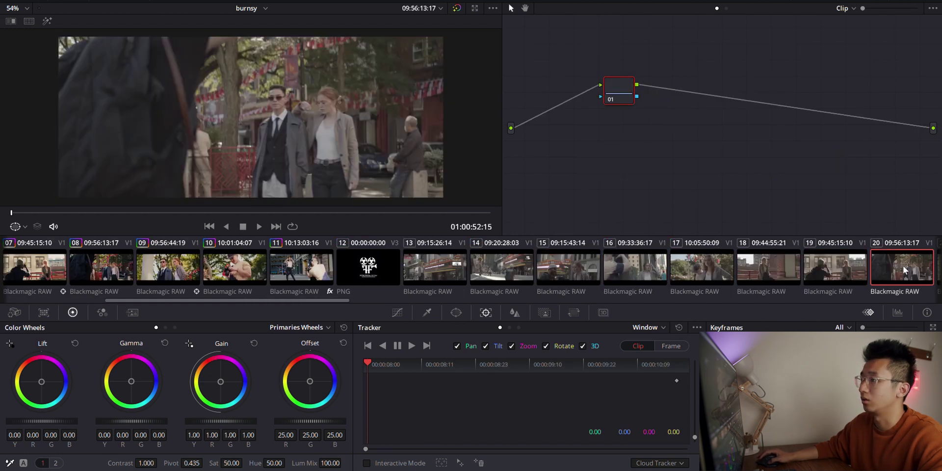
- Check clips 21 to 23, then load clip 13 and move node 01 toward the top-left
scroll(680, 268, "right", 4)
left_click(721, 272)
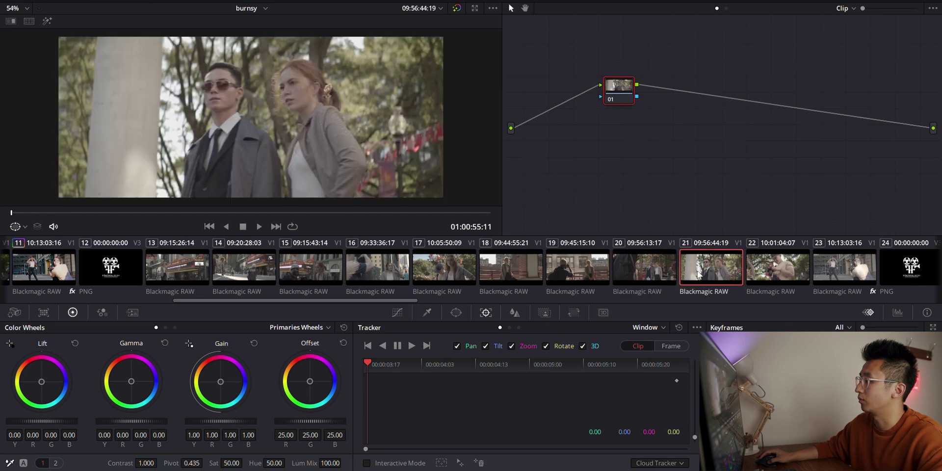
left_click(784, 274)
left_click(843, 269)
left_click(197, 266)
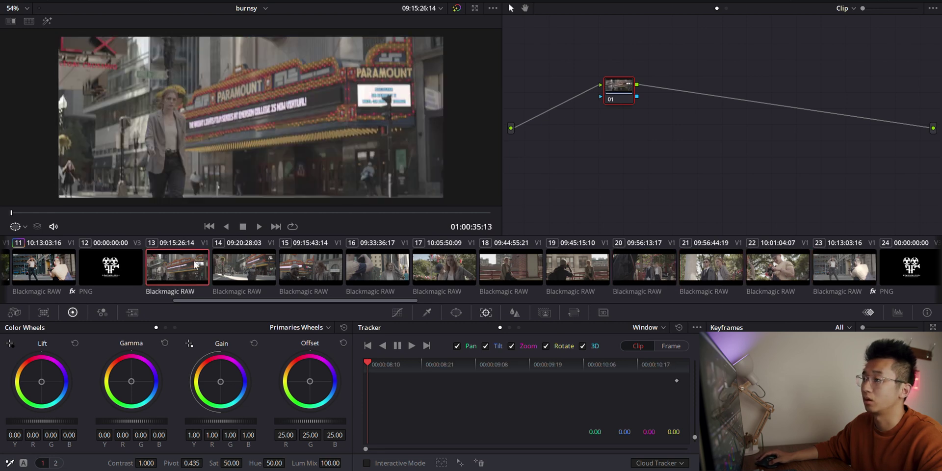
left_click_drag(628, 86, 586, 64)
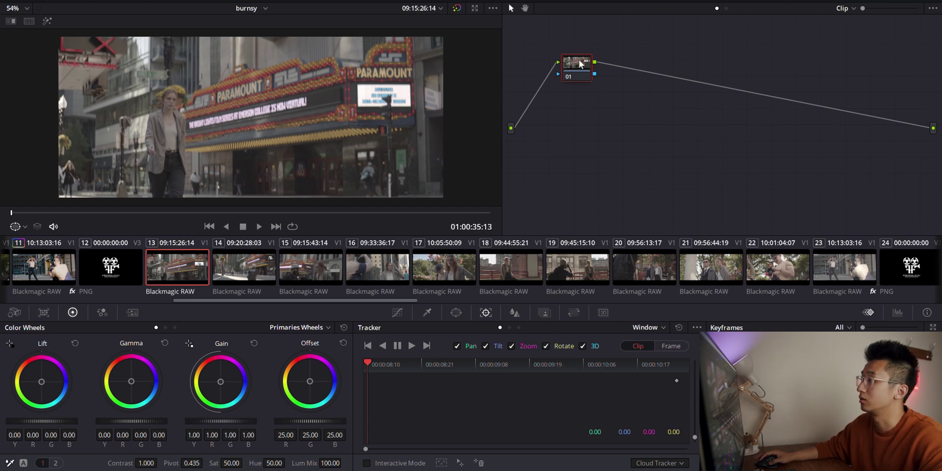
- Add serial nodes to clip 13 and arrange them in two rows, with nodes 04–07 below
key("alt+s")
key("alt+s")
key("alt+s")
key("alt+s")
key("alt+s")
key("alt+s")
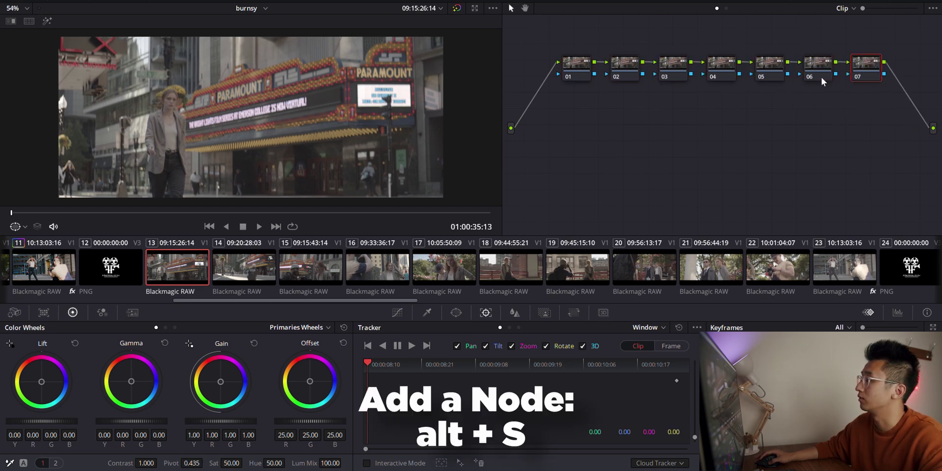
left_click_drag(872, 67, 814, 122)
left_click_drag(818, 64, 763, 150)
left_click_drag(769, 64, 697, 158)
left_click_drag(722, 63, 616, 160)
left_click(673, 65)
key("alt+s")
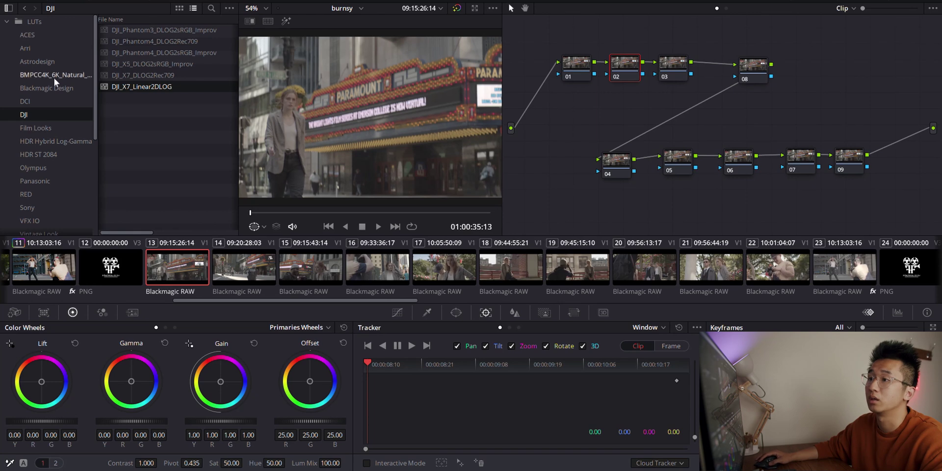
- Apply the BMPCC4K_6K_Natural_Rec709_V3 conversion LUT to node 02
left_click(54, 76)
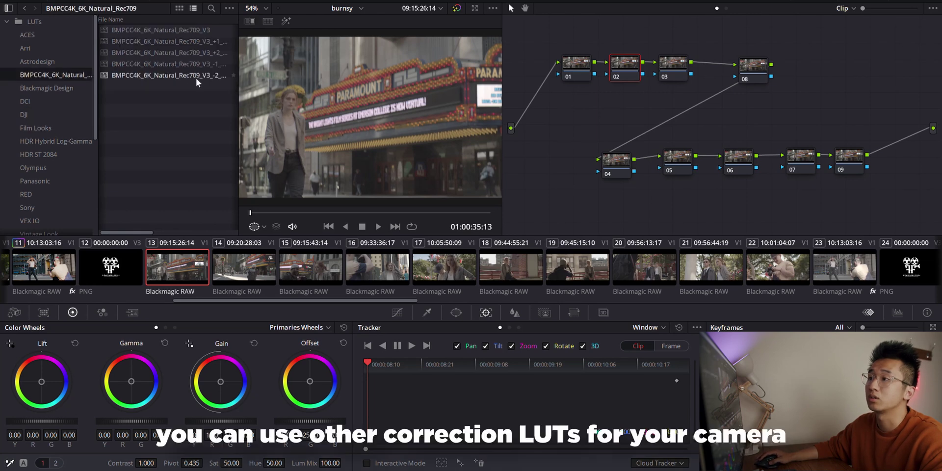
double_click(195, 30)
left_click(78, 2)
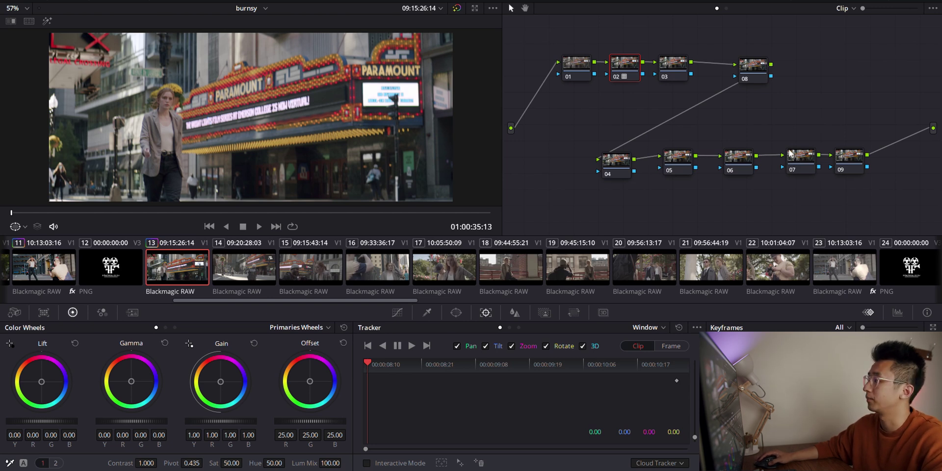
- Apply the Rec709 Kodak 2383 D55 film look LUT to node 07
left_click(800, 158)
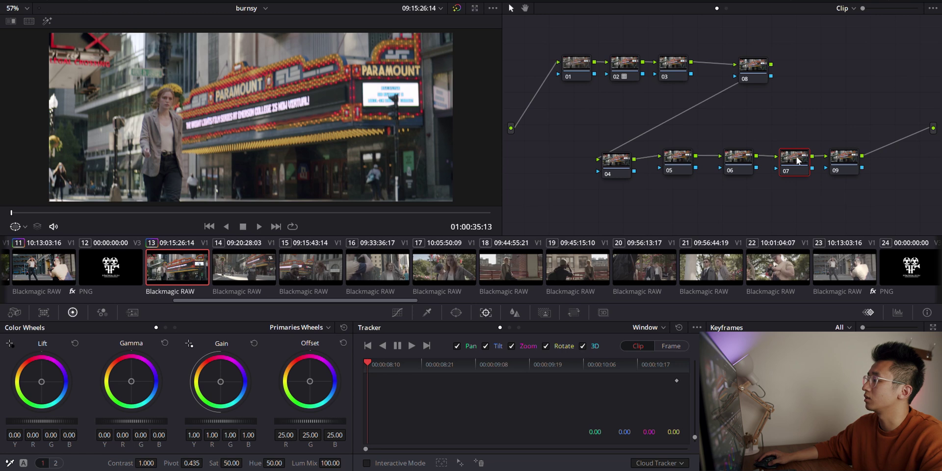
left_click_drag(798, 159, 797, 160)
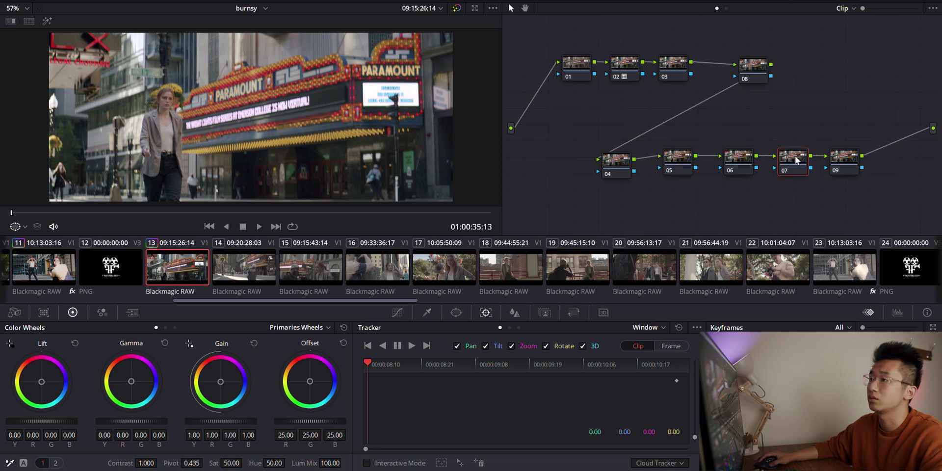
left_click(61, 1)
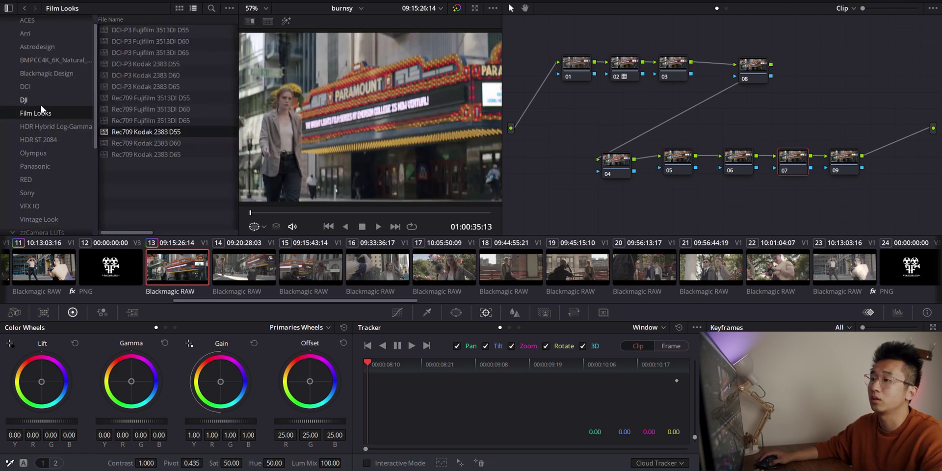
double_click(160, 135)
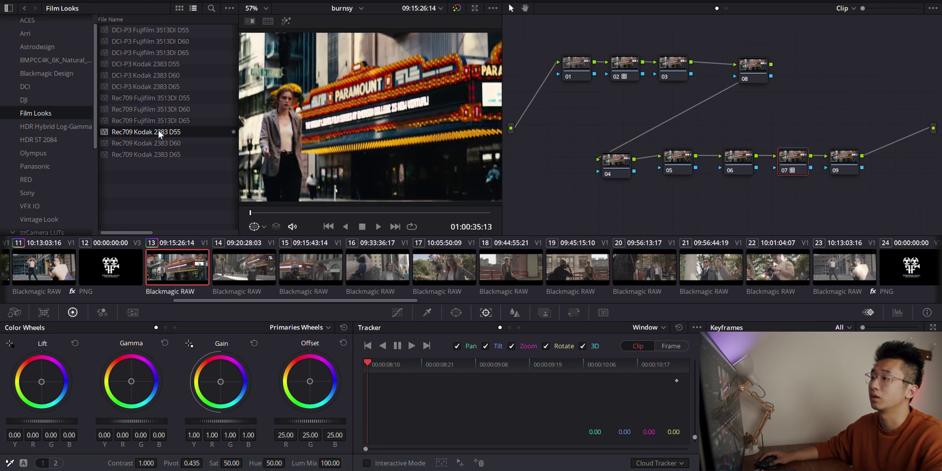
- Lower node 07's key output gain to 0.336 to blend the film look
left_click(64, 1)
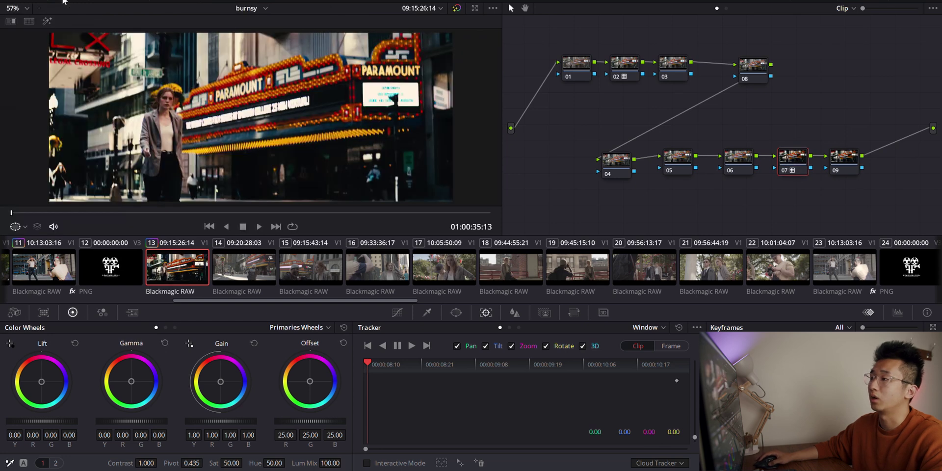
left_click(545, 312)
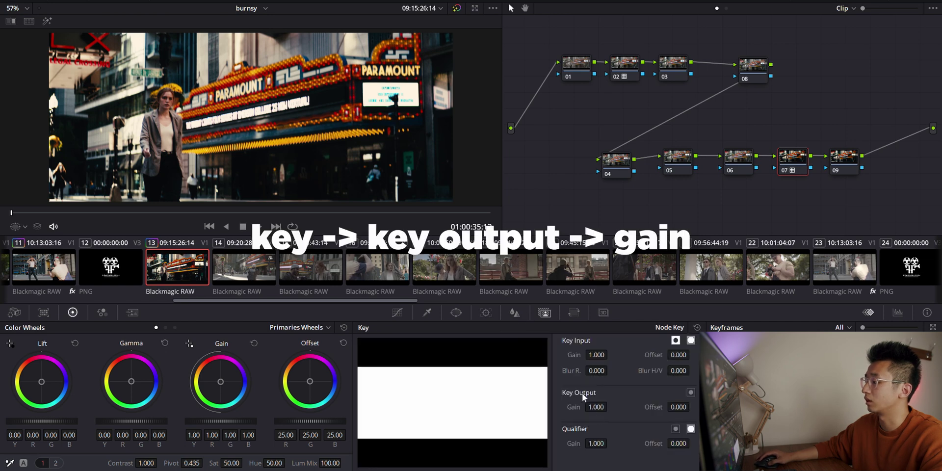
left_click_drag(605, 409, 579, 408)
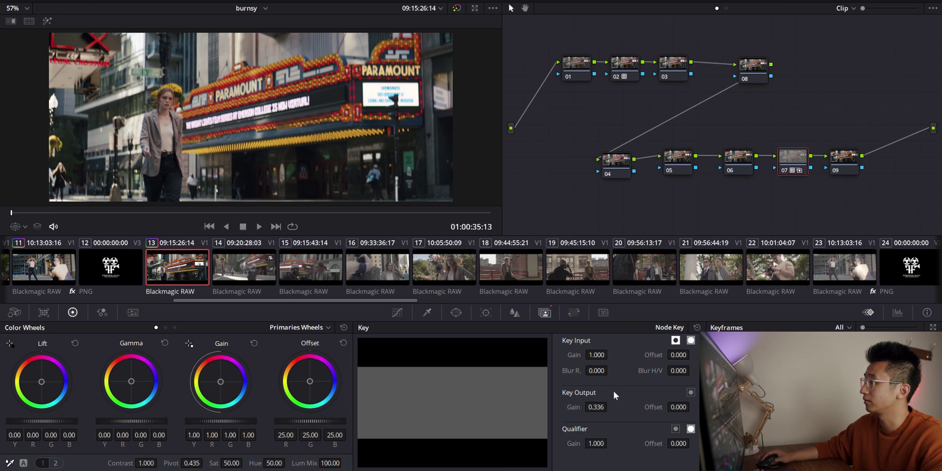
- On node 01, set gain 0.96, gamma 0.01, contrast 1.098 and saturation 57.40
left_click(578, 68)
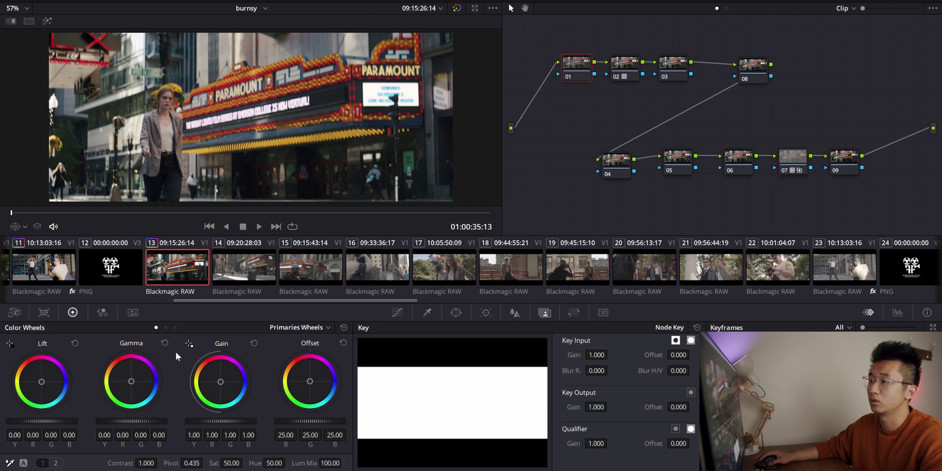
left_click_drag(222, 421, 216, 421)
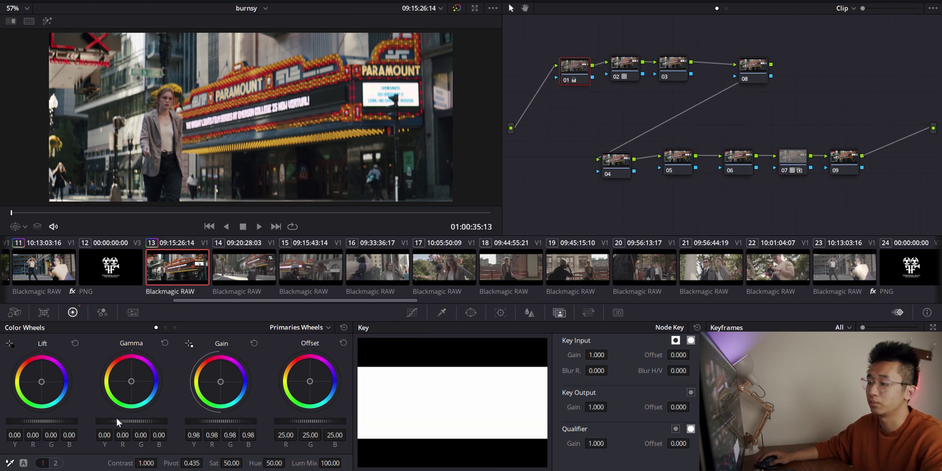
left_click_drag(117, 421, 123, 421)
left_click_drag(230, 420, 226, 421)
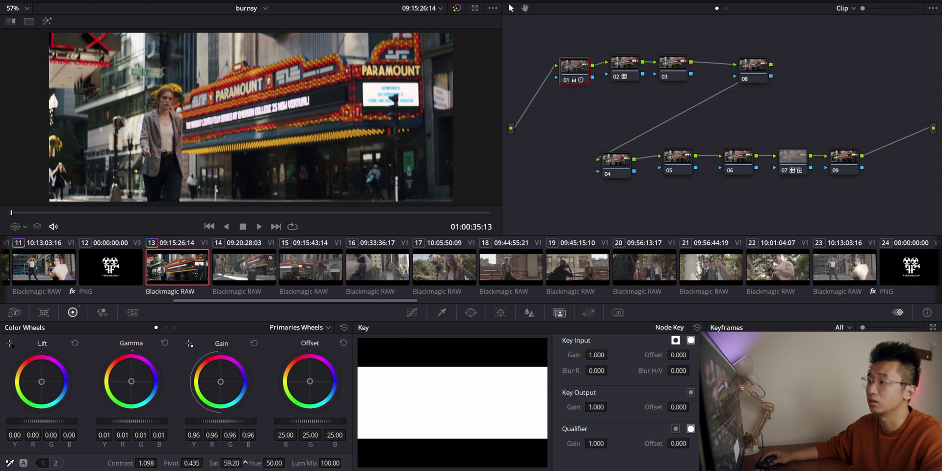
left_click_drag(244, 463, 233, 466)
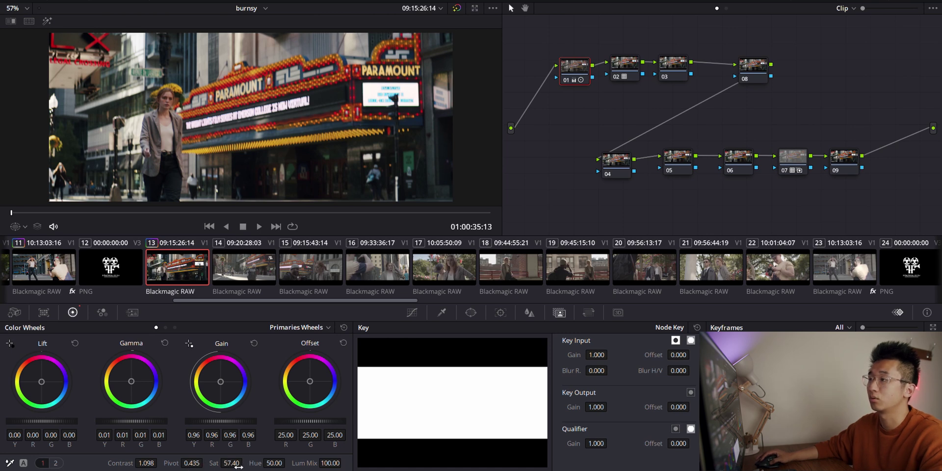
mouse_move(678, 64)
left_mouse_down()
mouse_move(697, 67)
mouse_move(682, 69)
left_mouse_up()
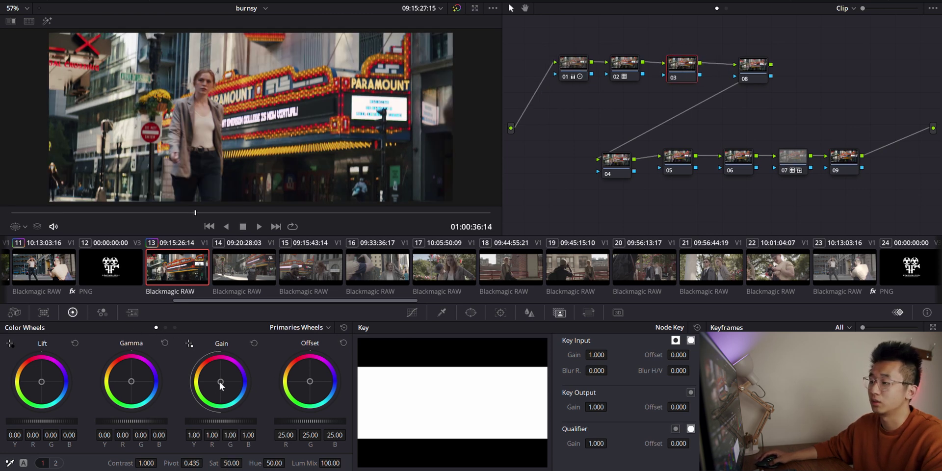
- Warm node 03: gain red 1.03, blue 0.92, lift red -0.01, blue 0.01
left_click_drag(220, 381, 219, 381)
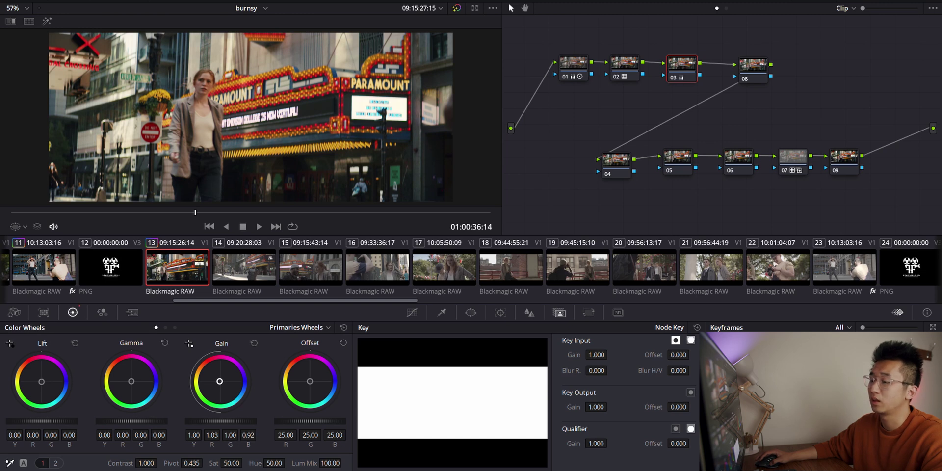
left_click_drag(41, 385, 41, 384)
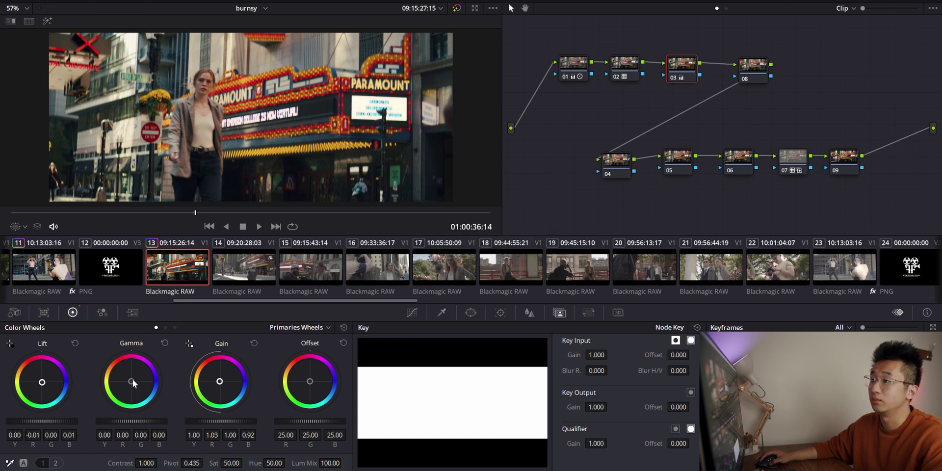
left_click_drag(131, 379, 131, 380)
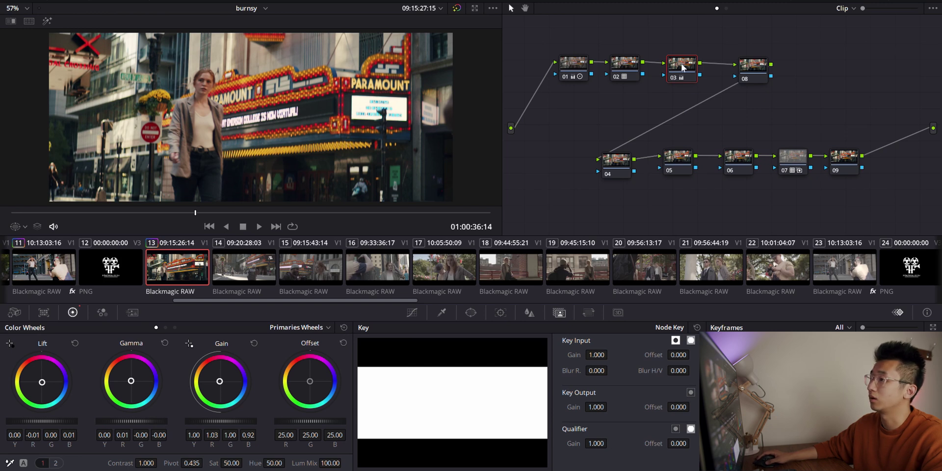
- Toggle node 03 off and on to compare the grade
left_click_drag(683, 67, 680, 63)
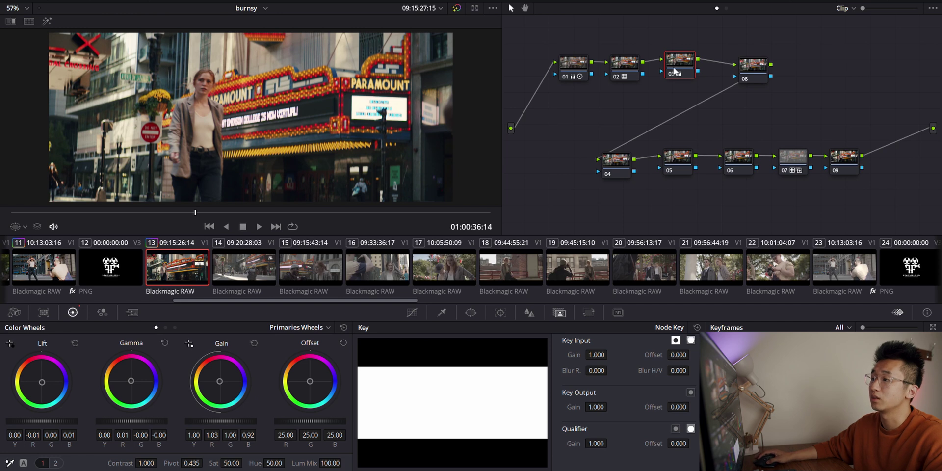
left_click(669, 68)
key("ctrl+d")
key("ctrl+d")
key("ctrl+d")
key("ctrl+d")
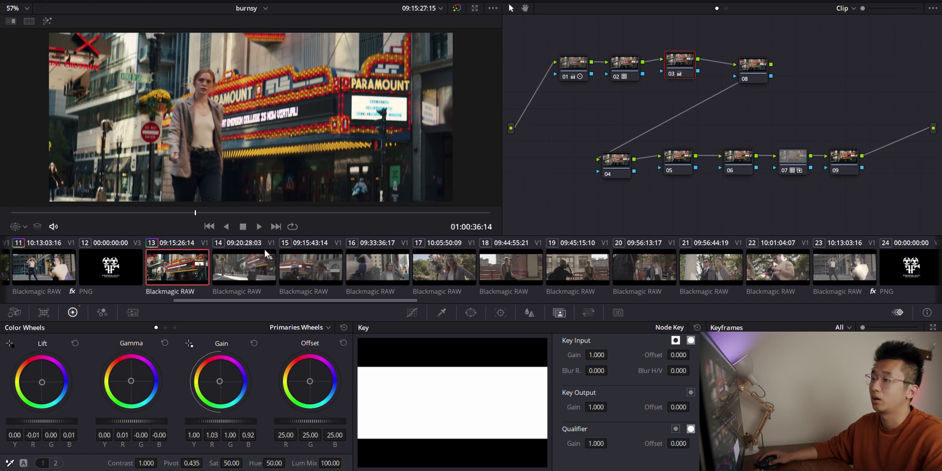
- Play the shot, then show the Temp, Tint, Shad and HL controls
left_click(233, 213)
key("space")
key("space")
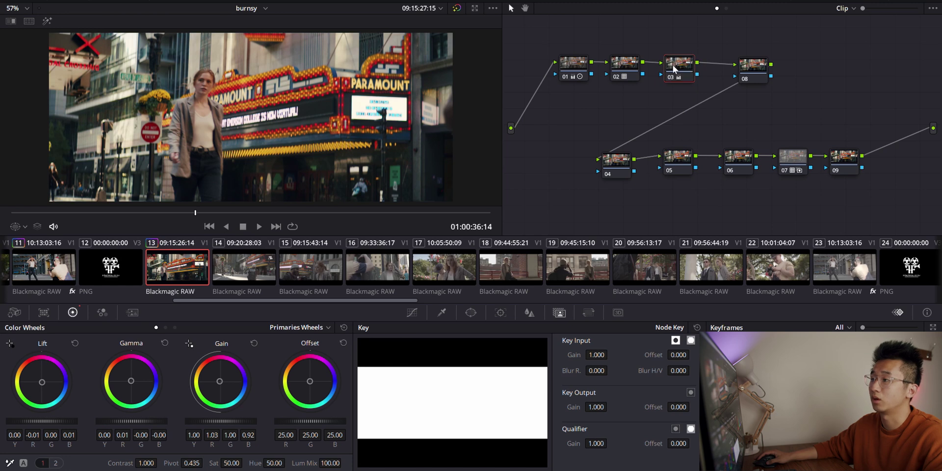
left_click(55, 462)
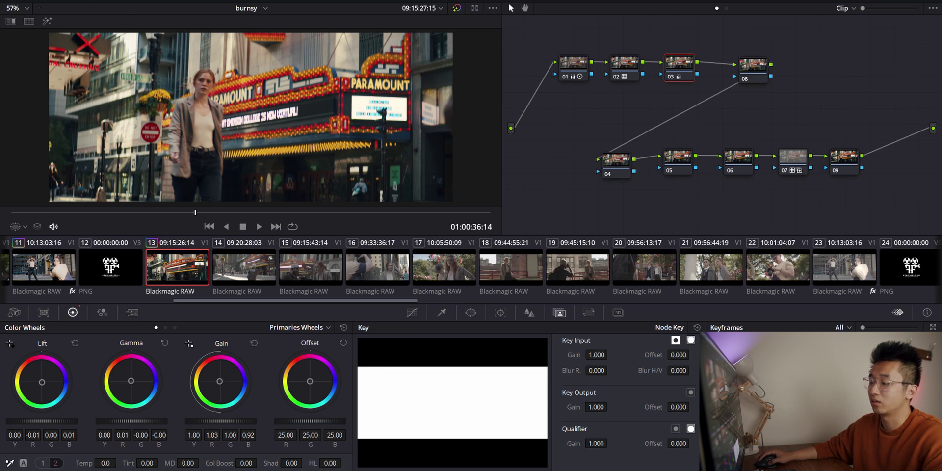
- Reset node 03's HL and pull it down to about -52
left_click_drag(331, 463, 313, 462)
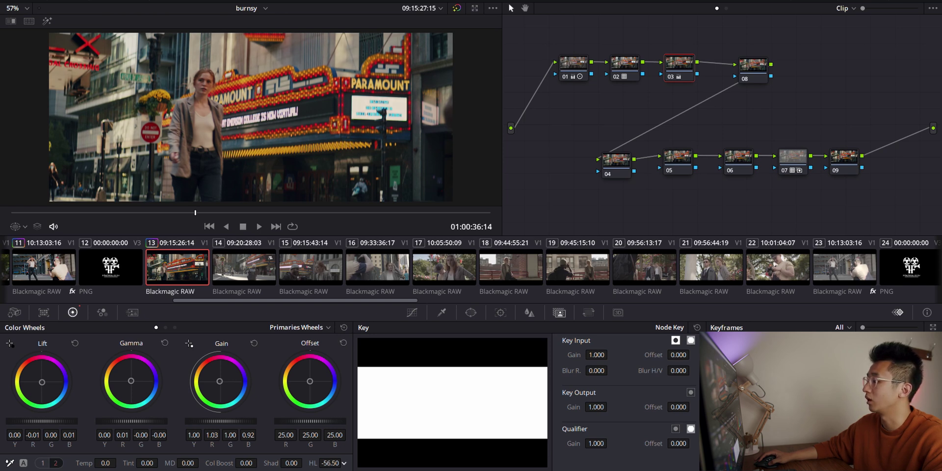
left_click_drag(330, 462, 336, 462)
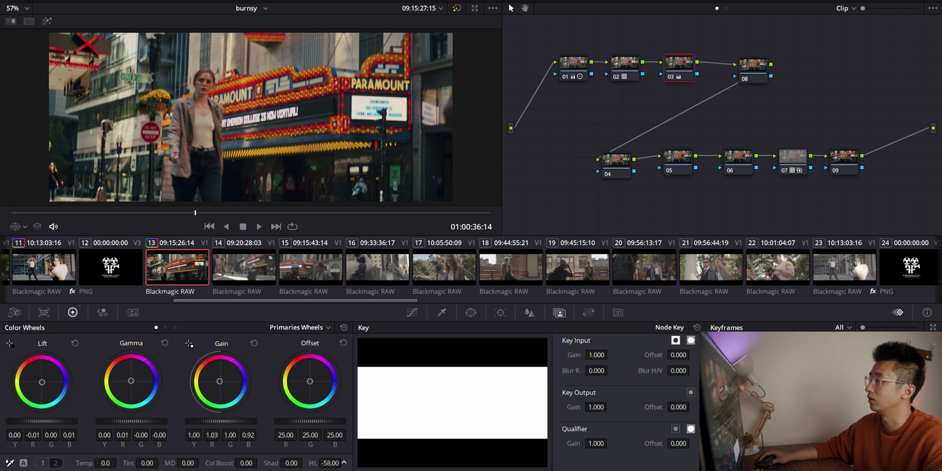
left_click_drag(677, 74, 679, 77)
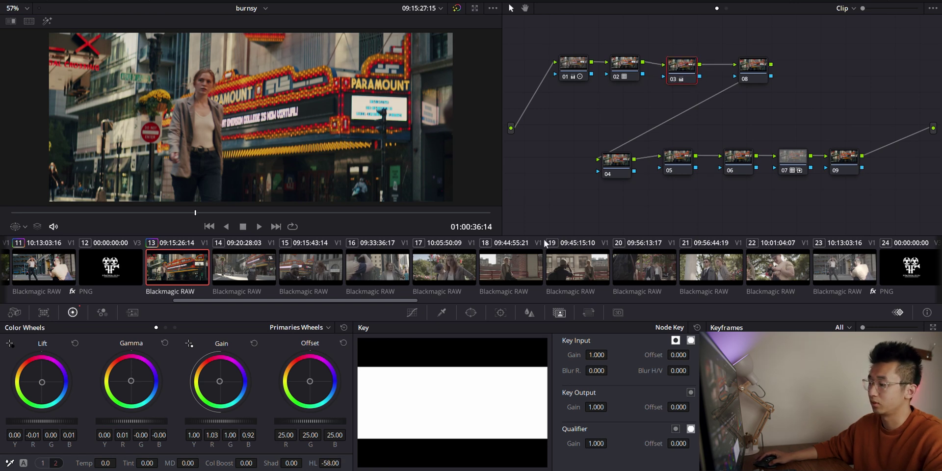
double_click(330, 462)
left_click_drag(336, 464, 309, 464)
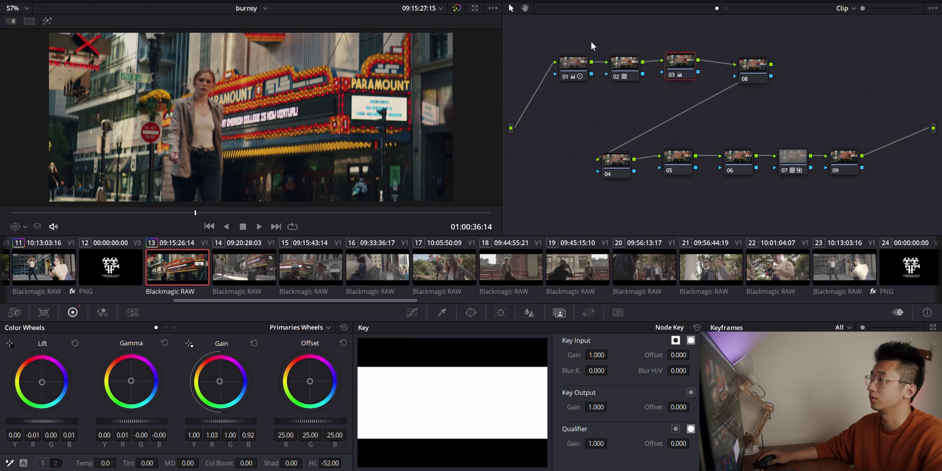
- Raise node 01's gamma to 0.03 and scrub the shot to check it
left_click(571, 69)
left_click_drag(126, 421, 142, 421)
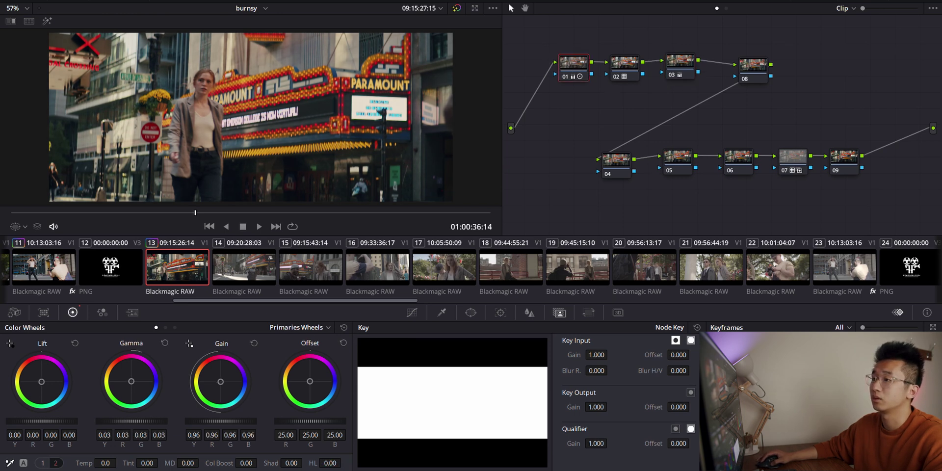
mouse_move(213, 211)
left_mouse_down()
mouse_move(416, 219)
mouse_move(127, 208)
mouse_move(219, 210)
mouse_move(175, 210)
mouse_move(204, 211)
left_mouse_up()
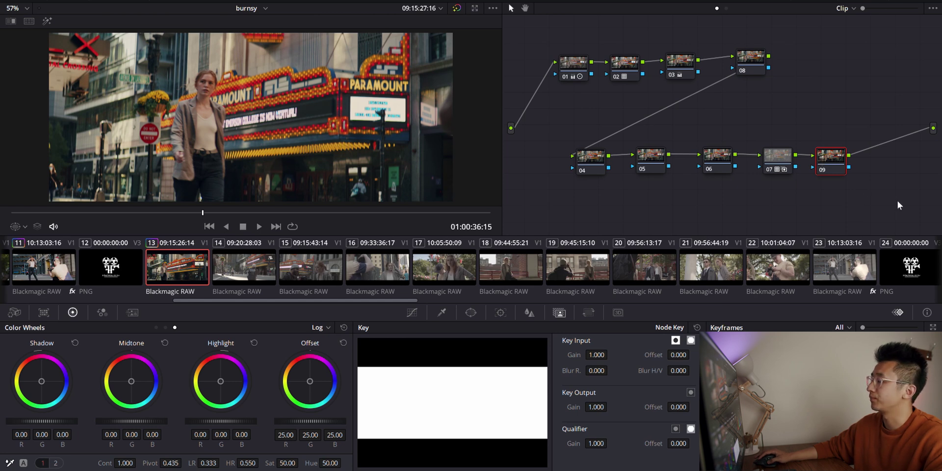
- On node 09's Log wheels, set low range 0.193 and Shadow to -0.03
left_click_drag(833, 157, 833, 154)
left_click(165, 327)
left_click(175, 327)
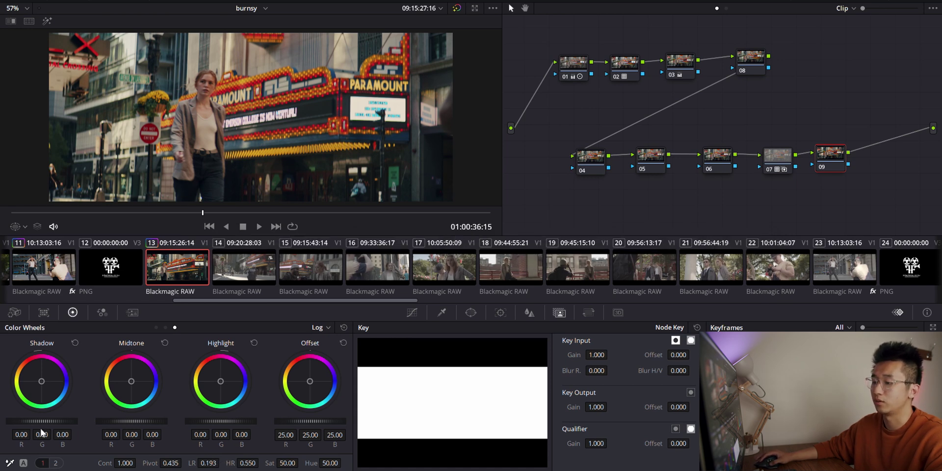
left_click_drag(42, 421, 45, 421)
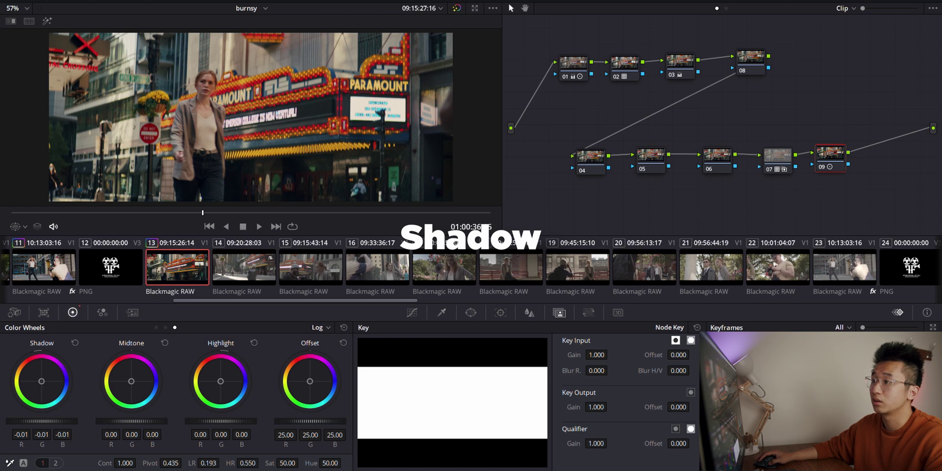
left_click_drag(45, 420, 42, 420)
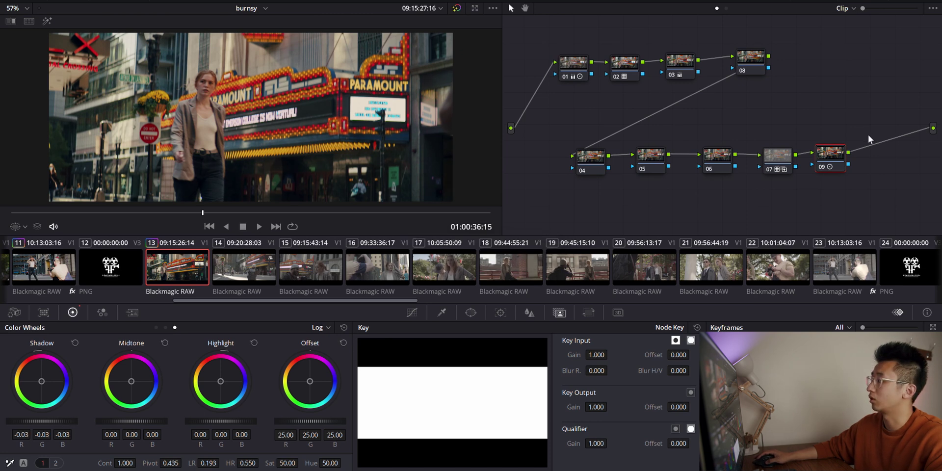
left_click_drag(832, 154, 837, 159)
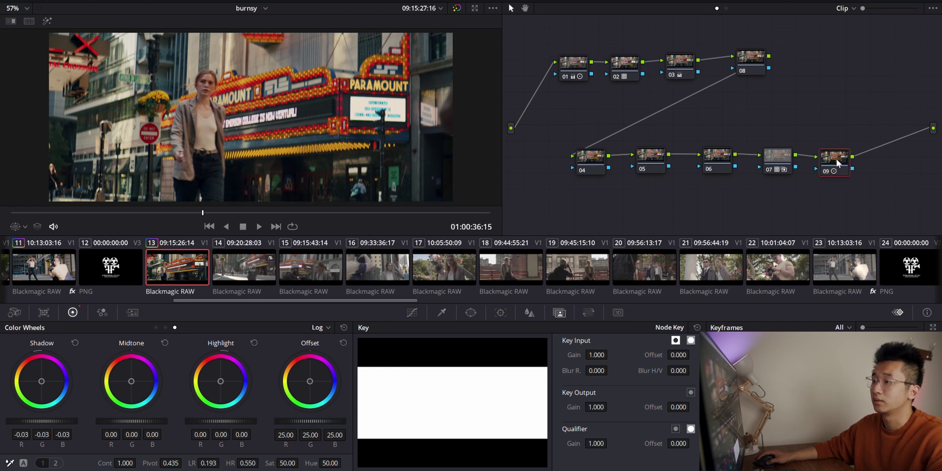
left_click_drag(836, 159, 832, 154)
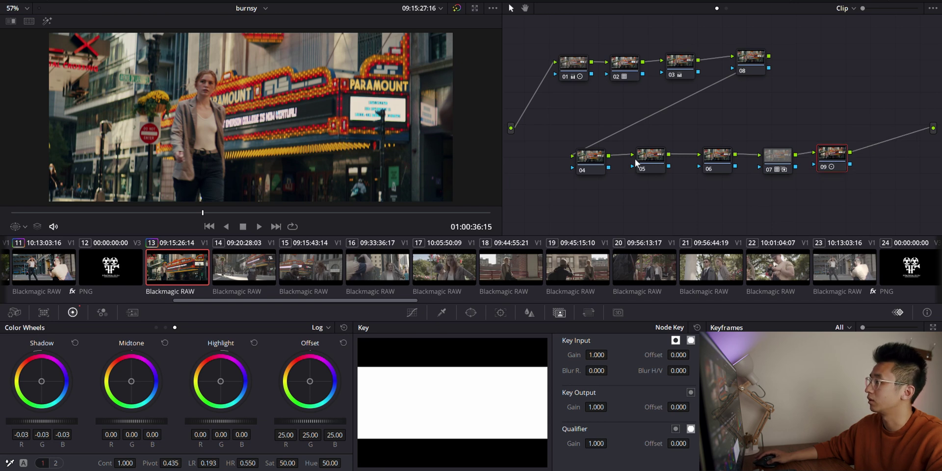
left_click_drag(594, 157, 584, 160)
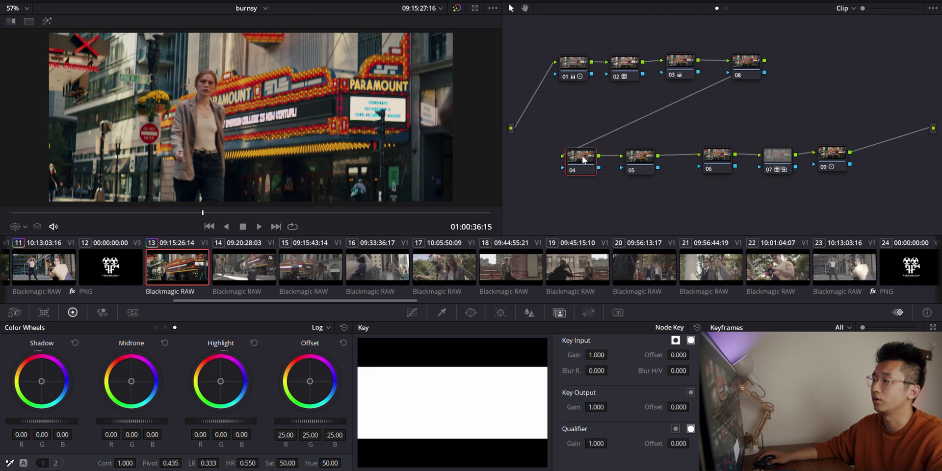
- Tidy nodes 04 and 05 in the graph and open the Window palette on node 04
left_click_drag(583, 159, 574, 159)
left_click(472, 313)
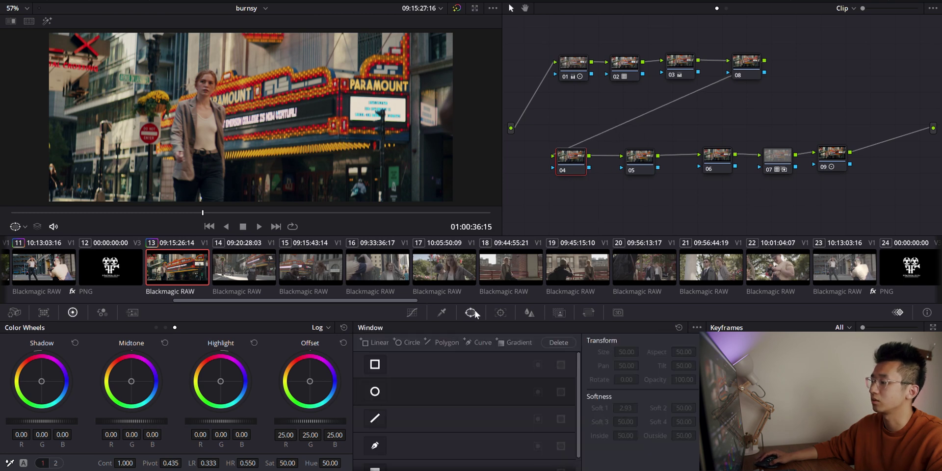
left_click_drag(570, 162, 571, 164)
left_click_drag(639, 163, 631, 163)
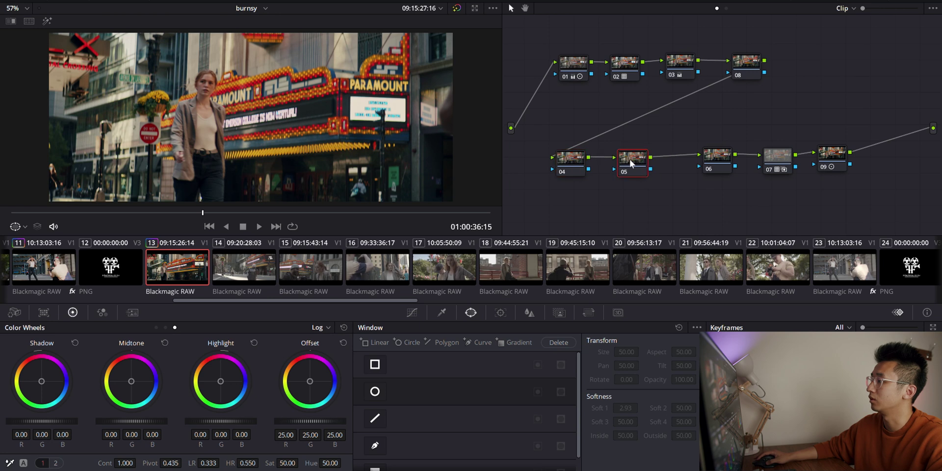
left_click(579, 167)
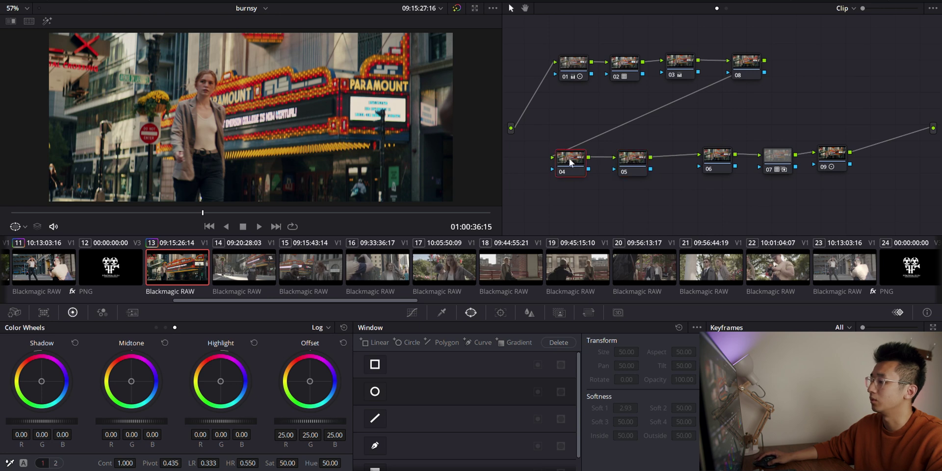
- Add a circle window to node 04: a tall ellipse around the woman, softness 27, aspect 22.90
left_click(412, 343)
left_click_drag(251, 121, 208, 134)
left_click_drag(275, 132, 241, 130)
left_click_drag(221, 158, 270, 133)
left_click_drag(213, 147, 219, 148)
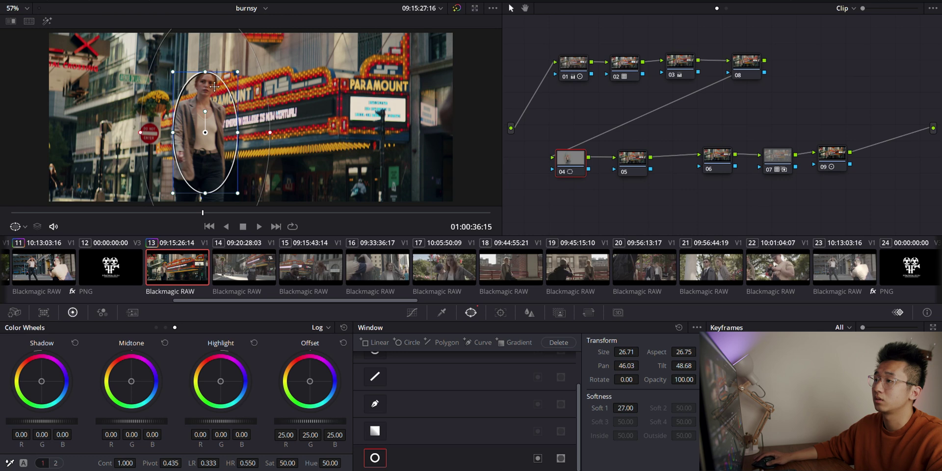
left_click_drag(206, 72, 204, 62)
left_click_drag(214, 164, 221, 181)
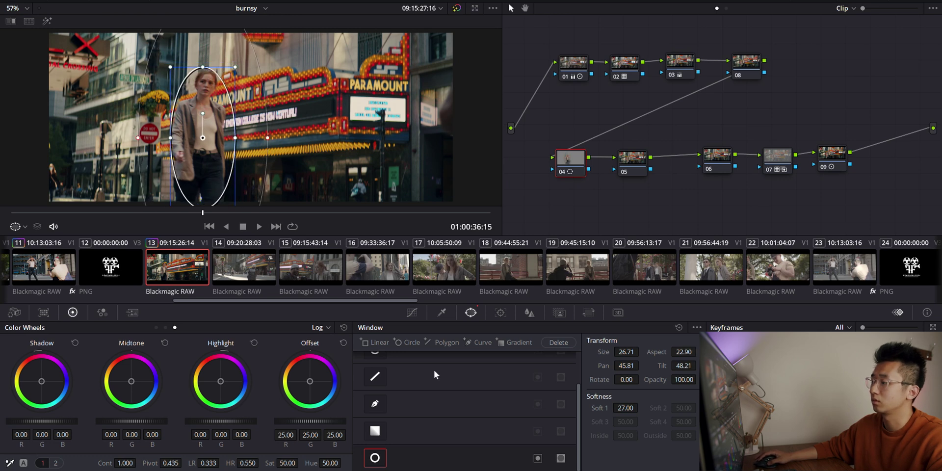
- Open the Tracker, return to the first frame and realign the ellipse over the woman
left_click(500, 313)
left_click_drag(492, 361, 363, 366)
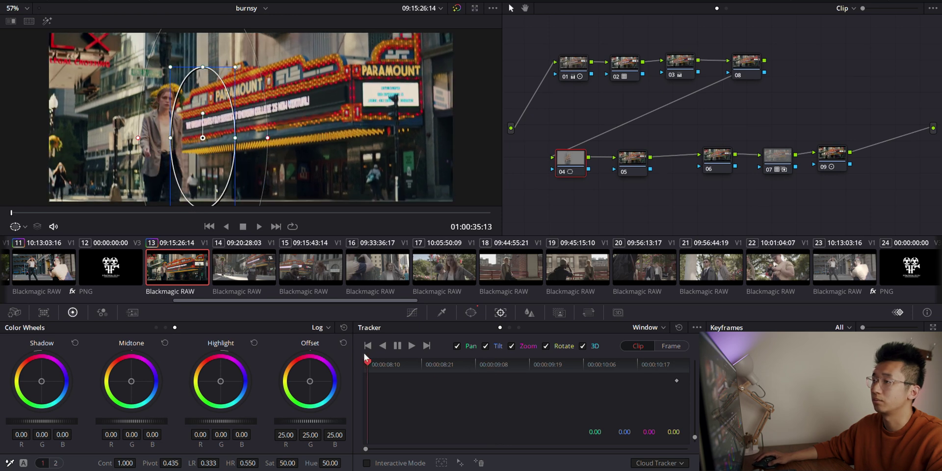
left_click_drag(218, 174, 185, 180)
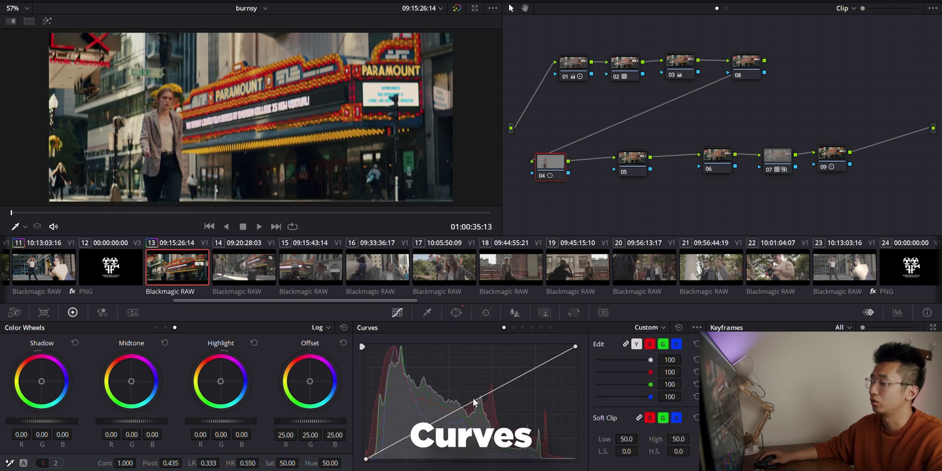
- Raise the midpoint of node 04's luminance curve, then toggle the node to compare
left_click_drag(505, 383, 499, 383)
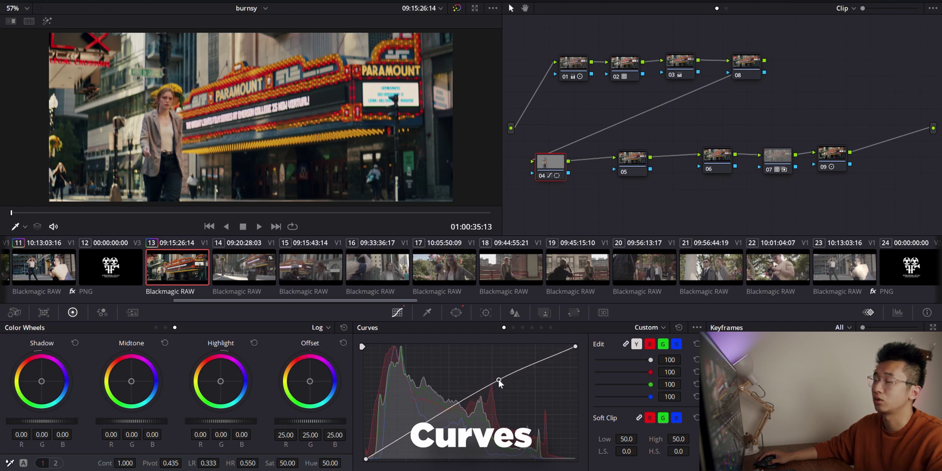
left_click_drag(555, 162, 550, 161)
key("ctrl+d")
key("ctrl+d")
key("ctrl+d")
key("ctrl+d")
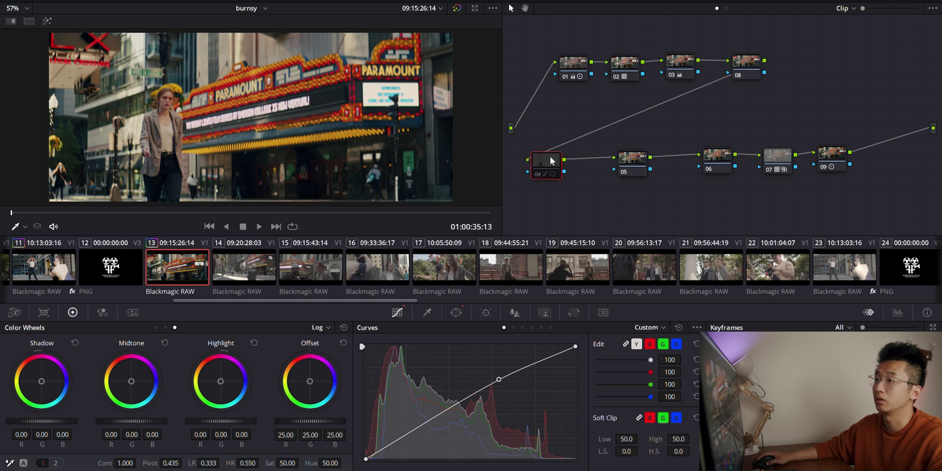
key("ctrl+d")
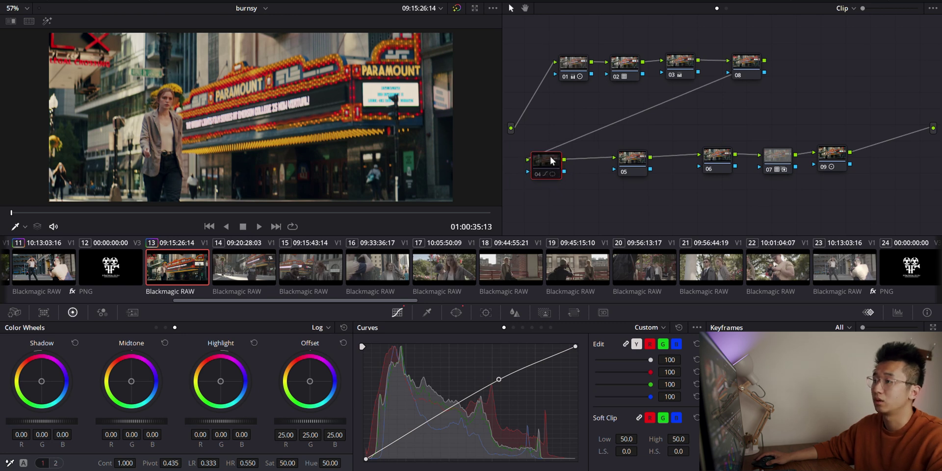
key("ctrl+d")
key("ctrl+d")
key("ctrl+d")
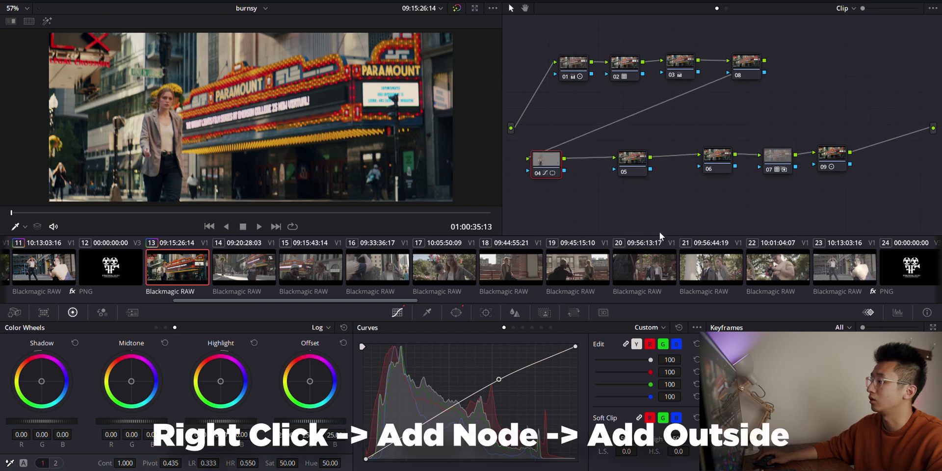
- Add an outside node 10 after node 04 and position it in the node tree
key("alt+o")
left_click(455, 313)
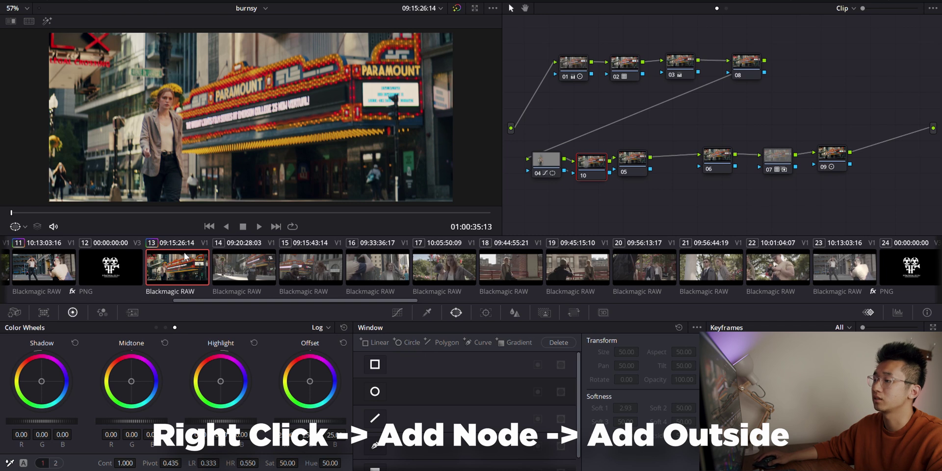
left_click_drag(586, 175, 586, 173)
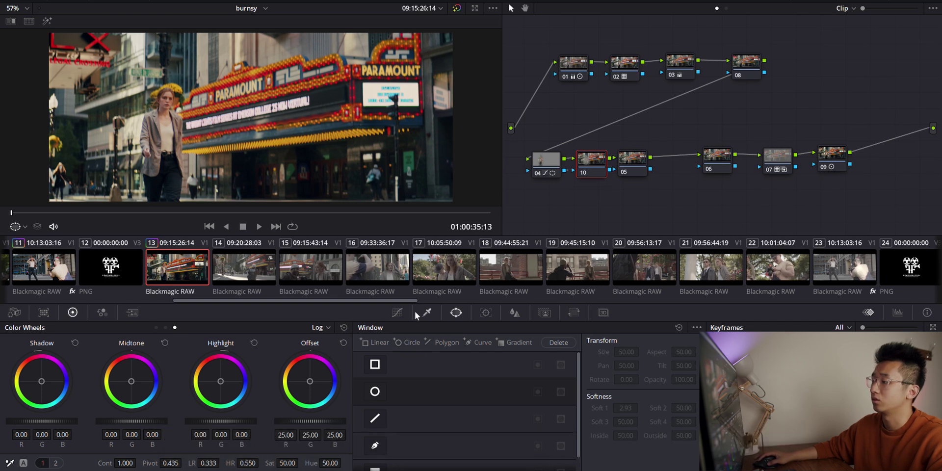
- Add a control point to node 10's curve, then bring up tracking for node 04's oval mask
left_click(398, 312)
left_click(431, 424)
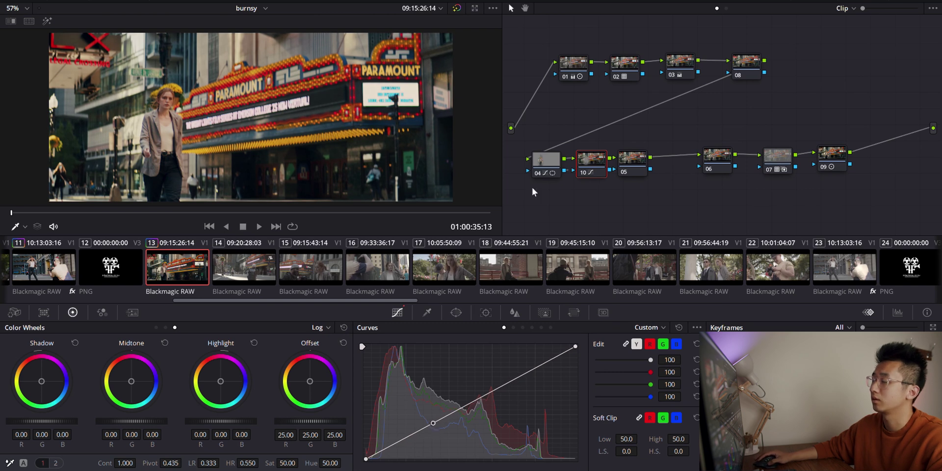
left_click(550, 159)
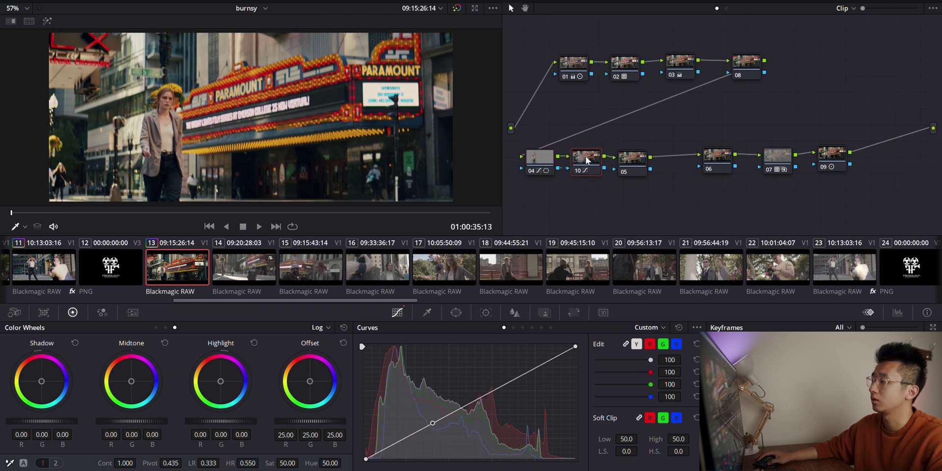
left_click(484, 313)
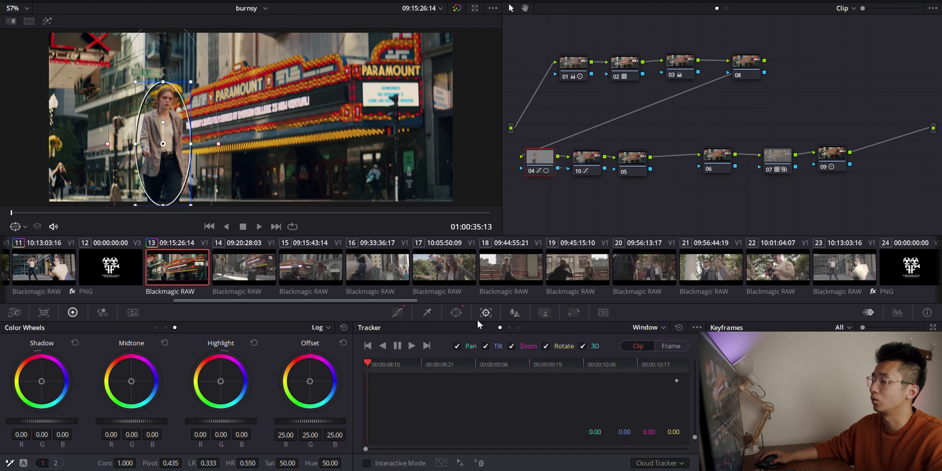
- Track node 04's oval mask forward with the woman, then scrub from the first frame to check it
left_click(412, 346)
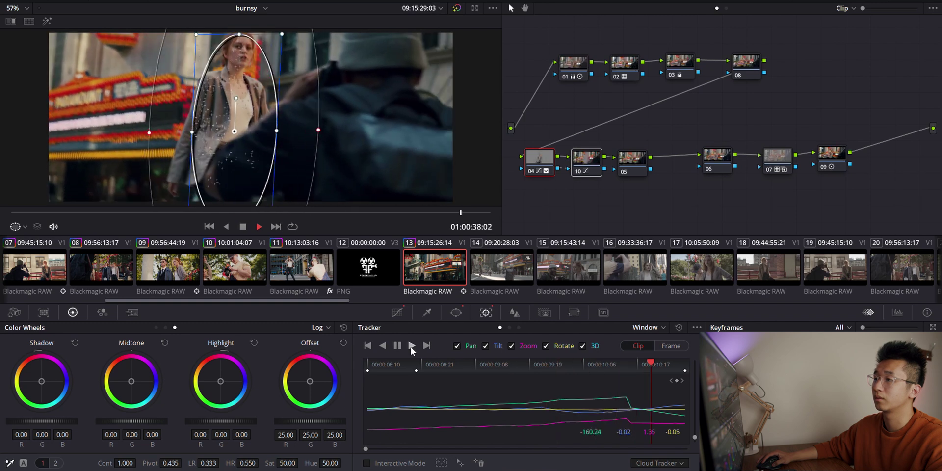
key("Home")
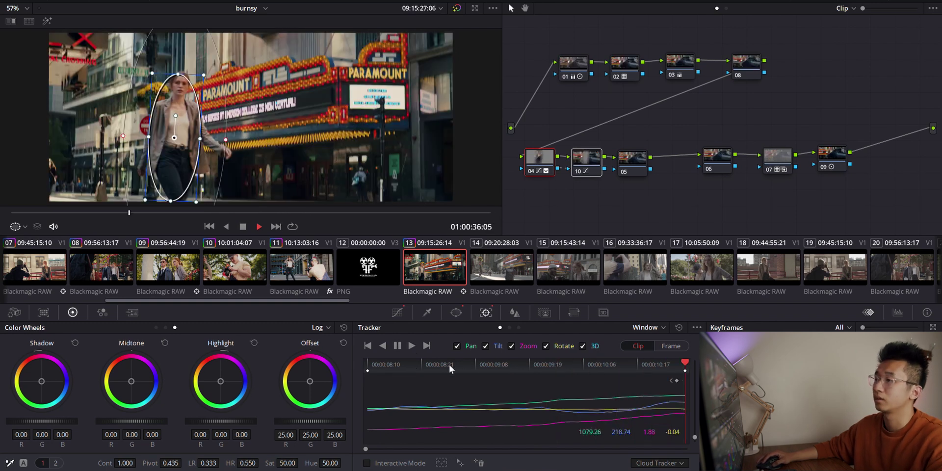
left_click_drag(372, 365, 387, 334)
- Lower node 05's linked blur radius to 0.47 on all channels to sharpen slightly
left_click(660, 156)
left_click_drag(660, 156, 649, 161)
left_click(514, 312)
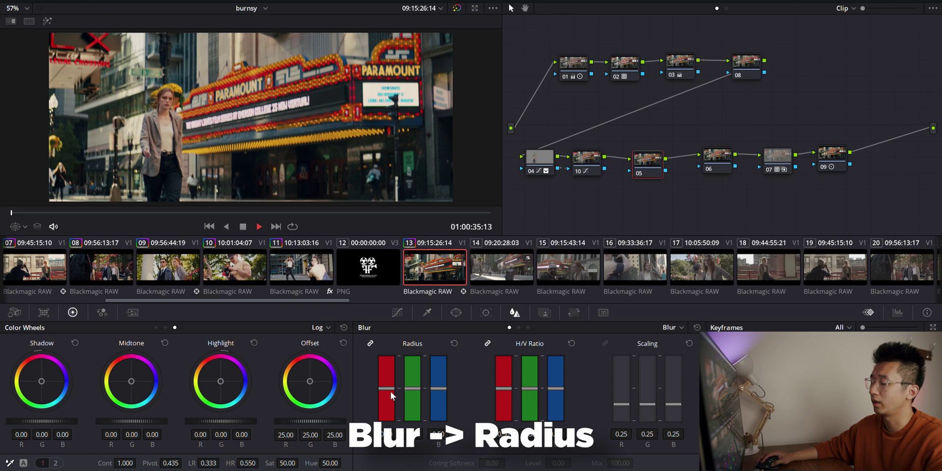
left_click_drag(393, 391, 395, 392)
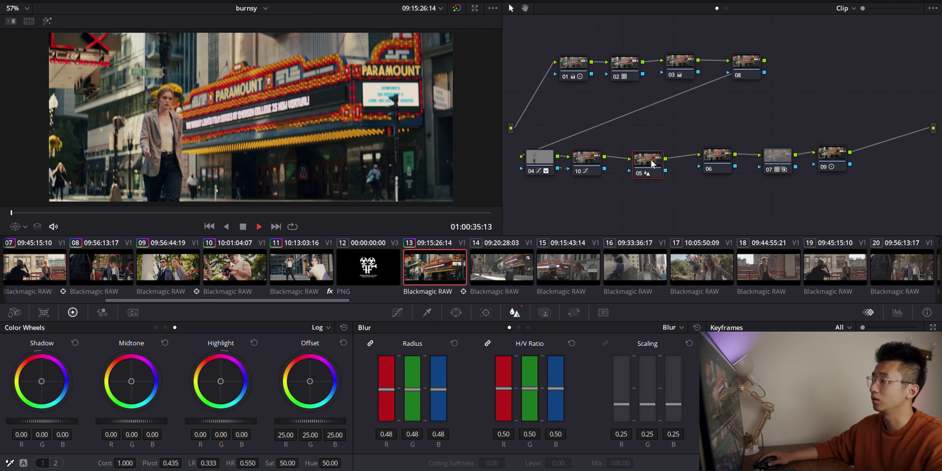
mouse_move(652, 163)
left_mouse_down()
mouse_move(632, 161)
mouse_move(640, 158)
left_mouse_up()
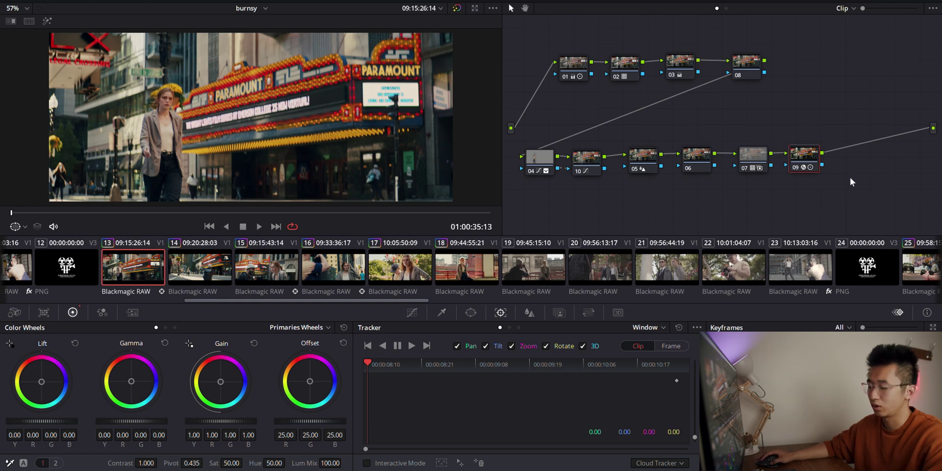
key("alt+d")
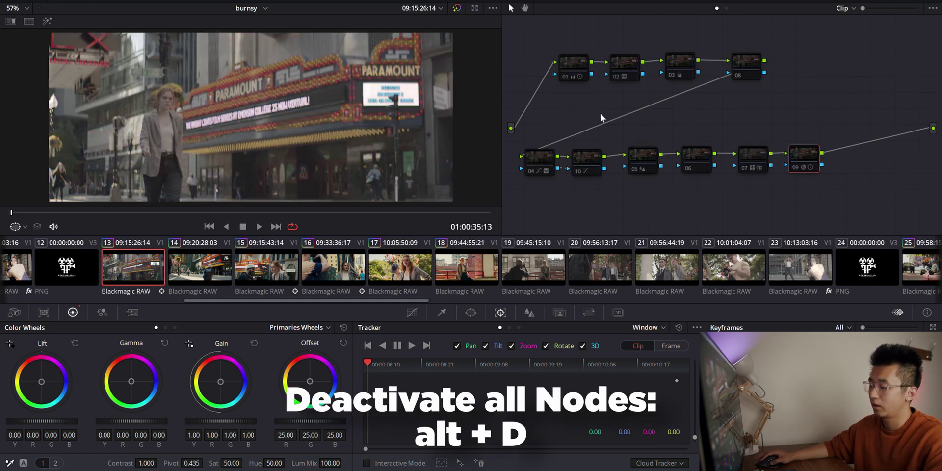
key("alt+d")
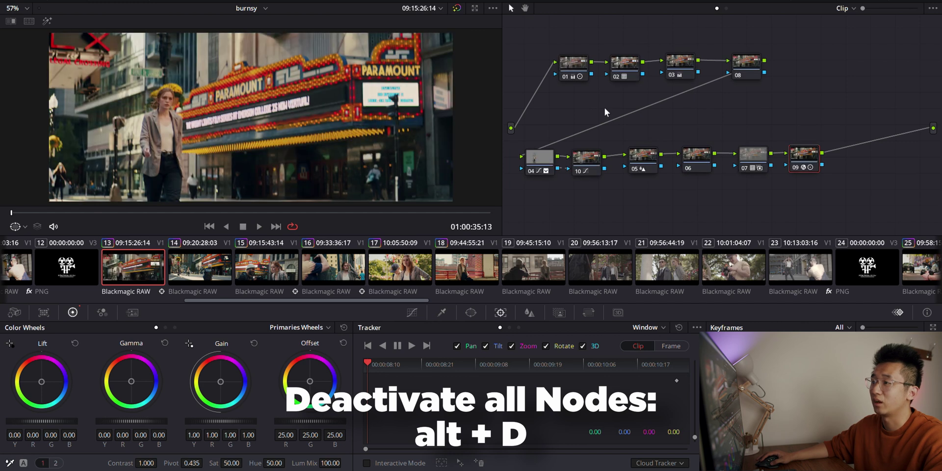
key("alt+d")
key("alt+d")
key("alt+d")
key("alt+d")
key("alt+d")
key("alt+d")
key("alt+d")
key("alt+d")
key("alt+d")
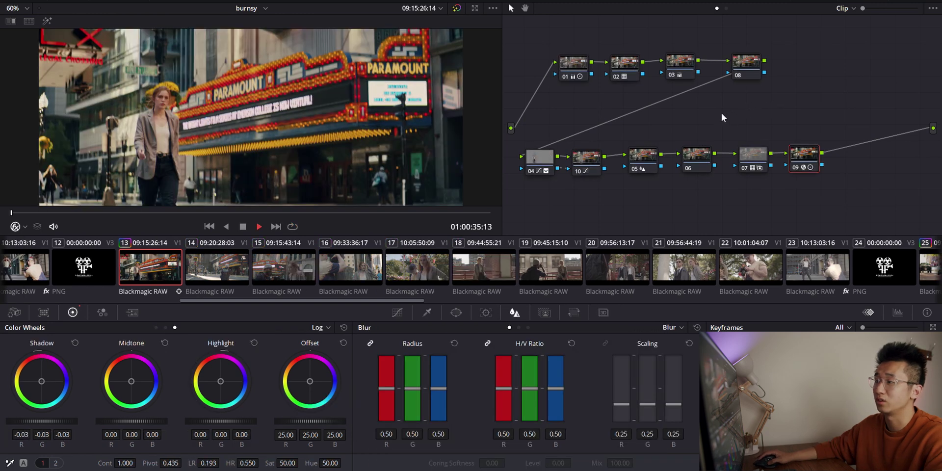
key("alt+d")
key("alt+d")
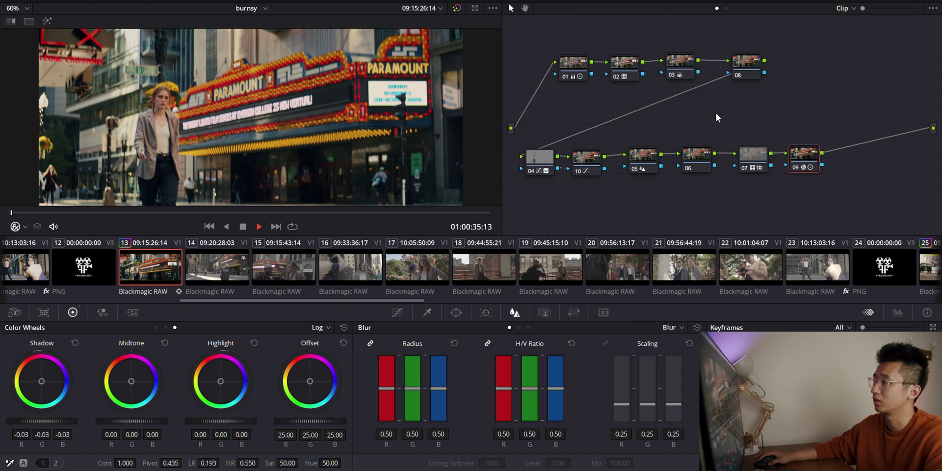
- Apply clip 13's full ten-node grade to clip 14 and play clip 14 back to review
left_click(204, 290)
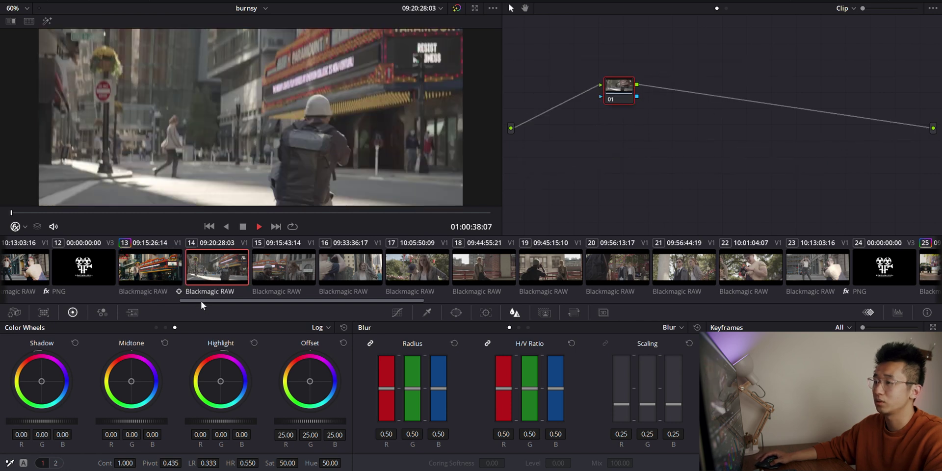
scroll(240, 282, "up", 2)
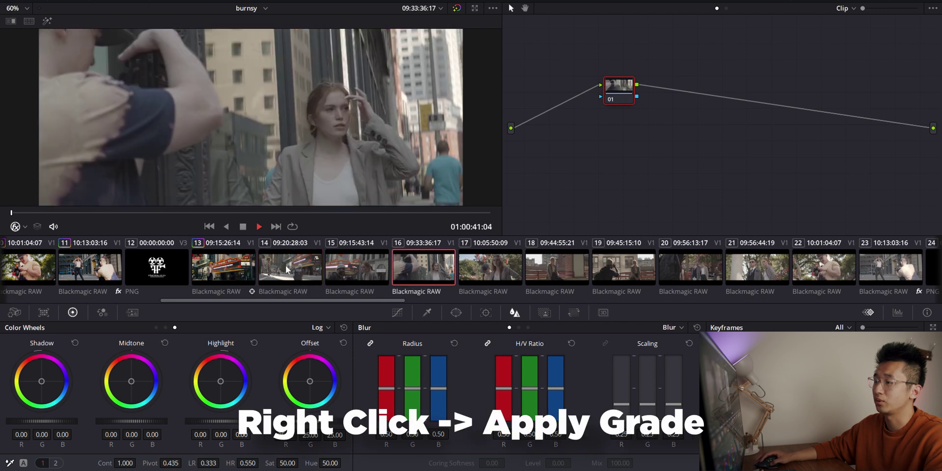
right_click(217, 276)
left_click(258, 134)
key("space")
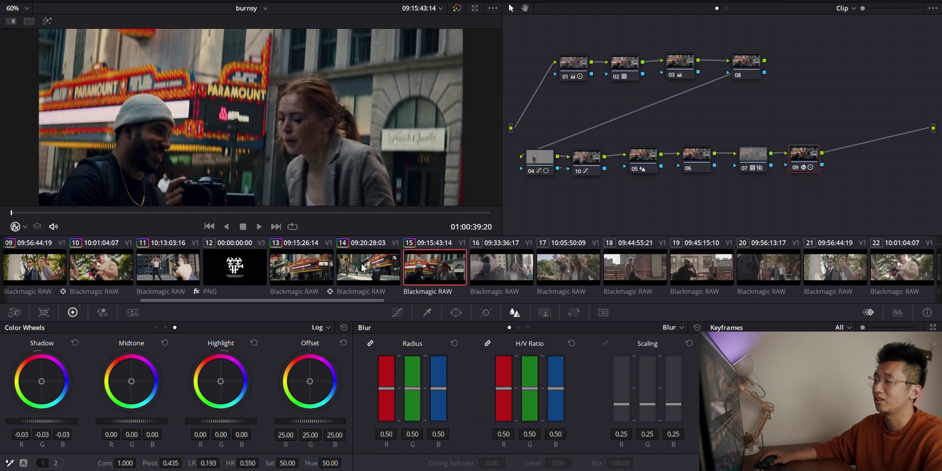
left_click(361, 264)
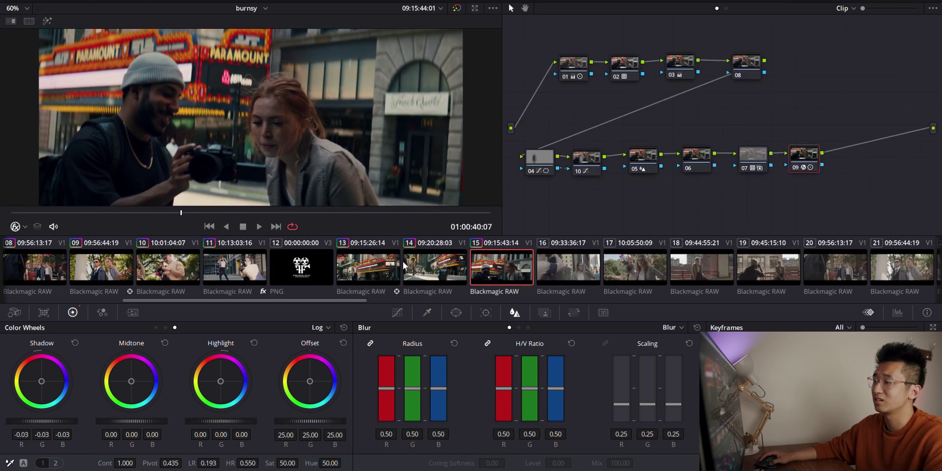
left_click(409, 266)
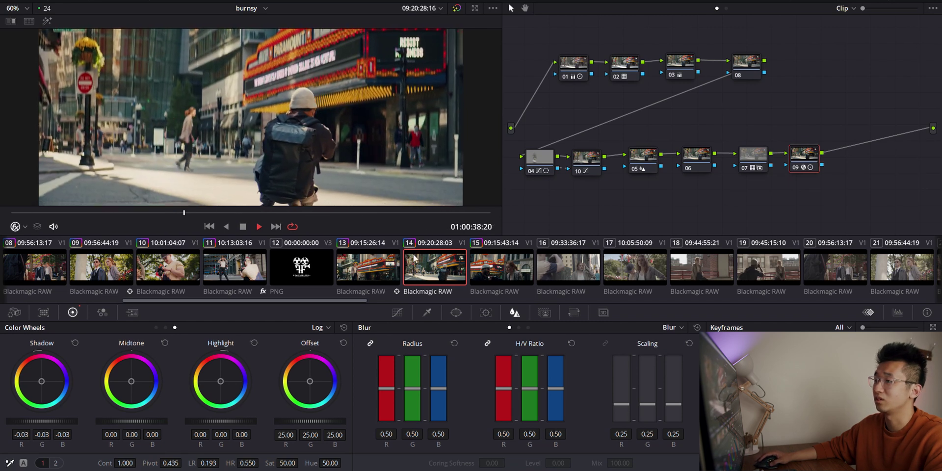
- Disable nodes 04 and 10 in clip 14's copied grade and play back to review
key("space")
left_click(536, 158)
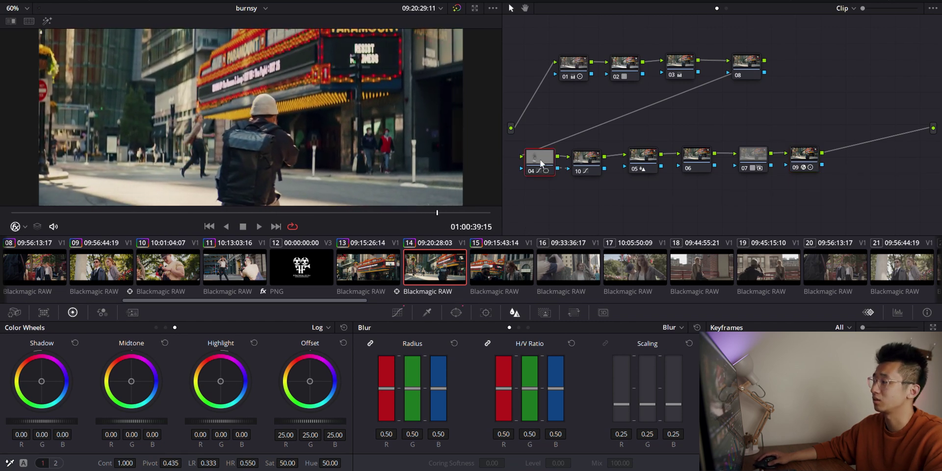
key("ctrl+d")
key("ctrl+d")
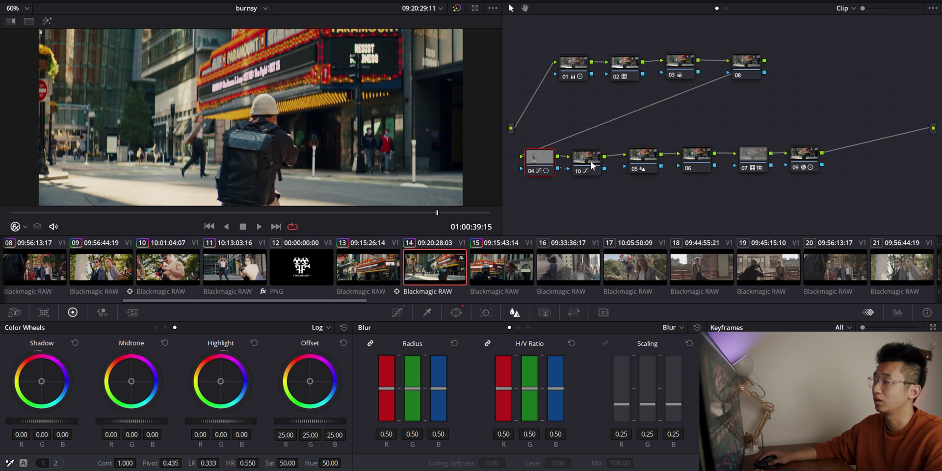
left_click(580, 162, "ctrl")
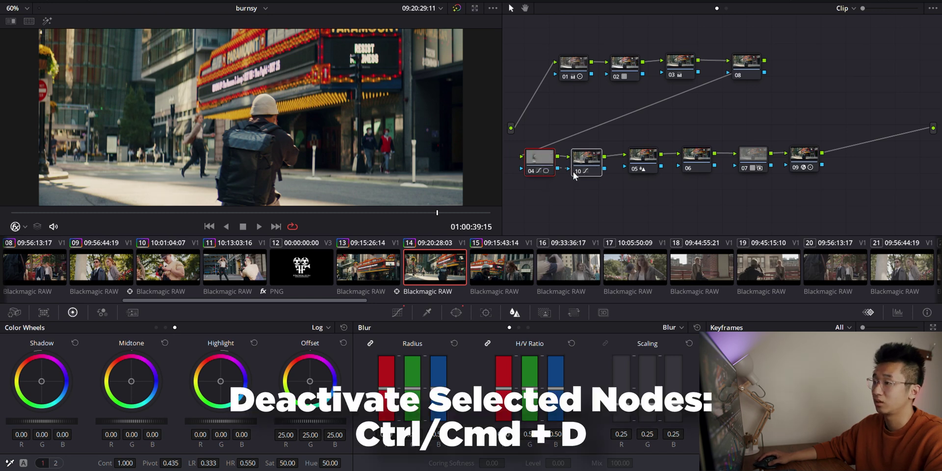
key("ctrl+d")
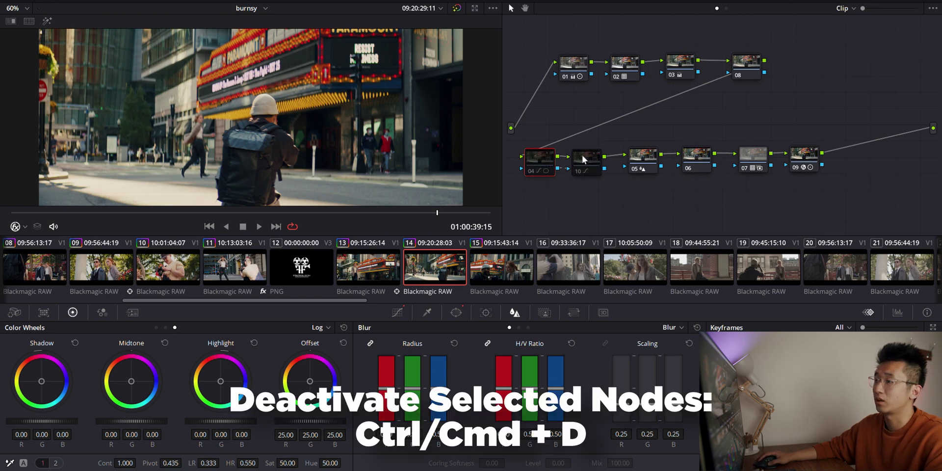
key("space")
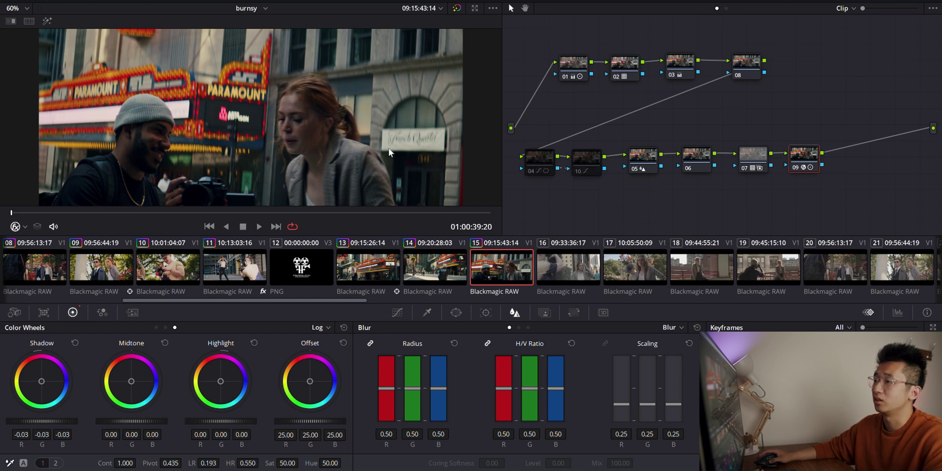
- Inspect clip 15's nodes 02 and 01, showing node 01's lift, gamma and gain wheels
scroll(330, 130, "down", 1)
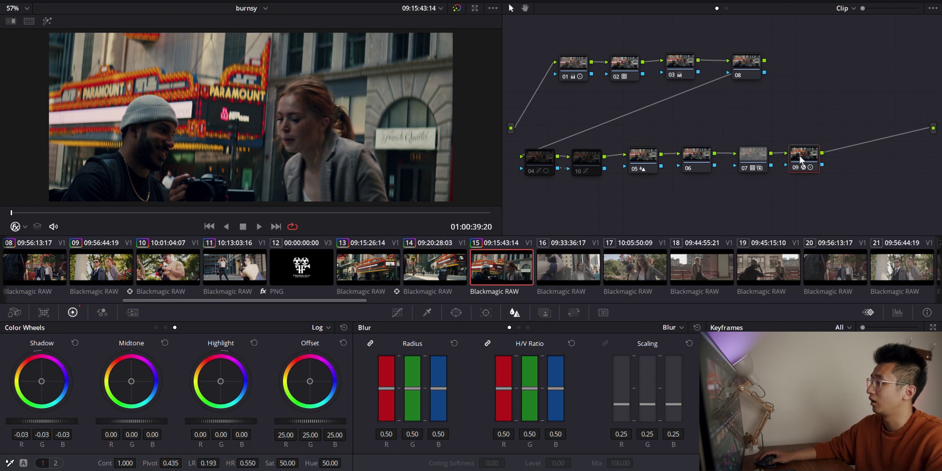
left_click_drag(802, 156, 800, 156)
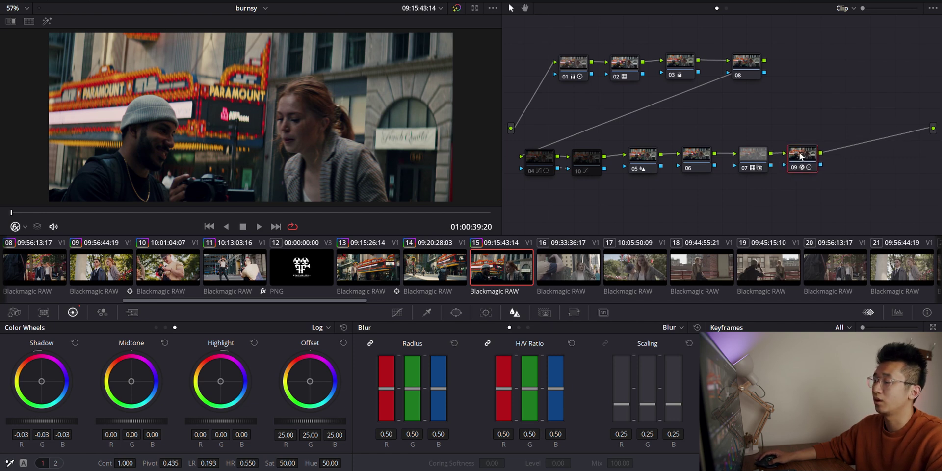
left_click(626, 61)
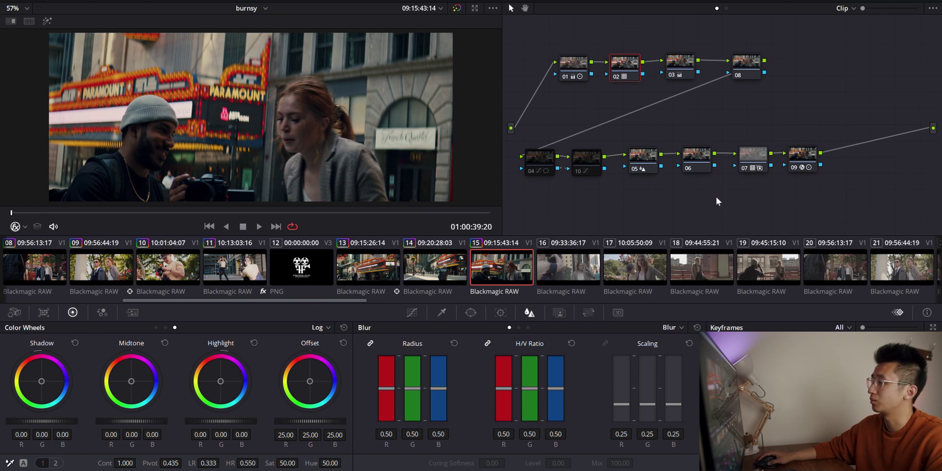
left_click(574, 67)
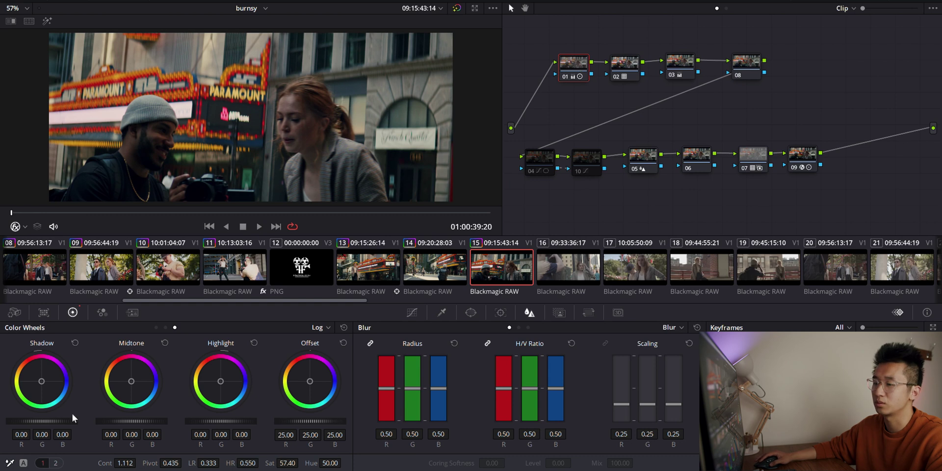
left_click(155, 327)
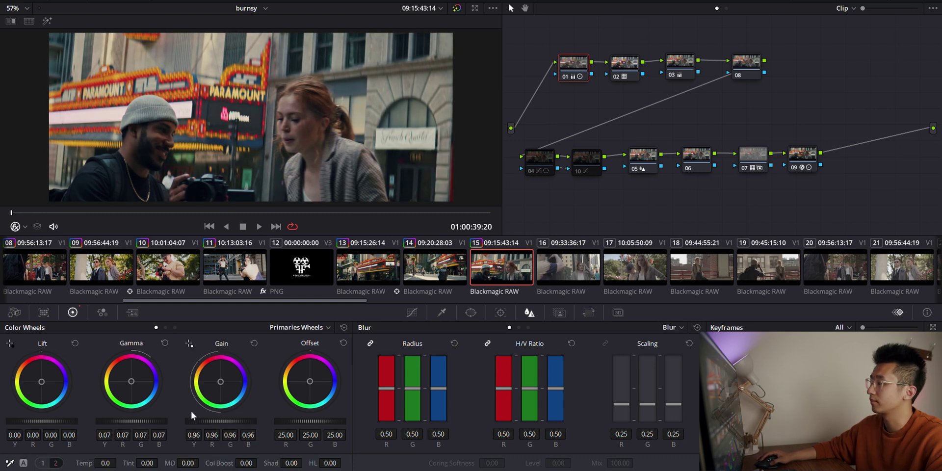
- Play clip 15, scrub back to an earlier frame, and select node 04
left_click(258, 226)
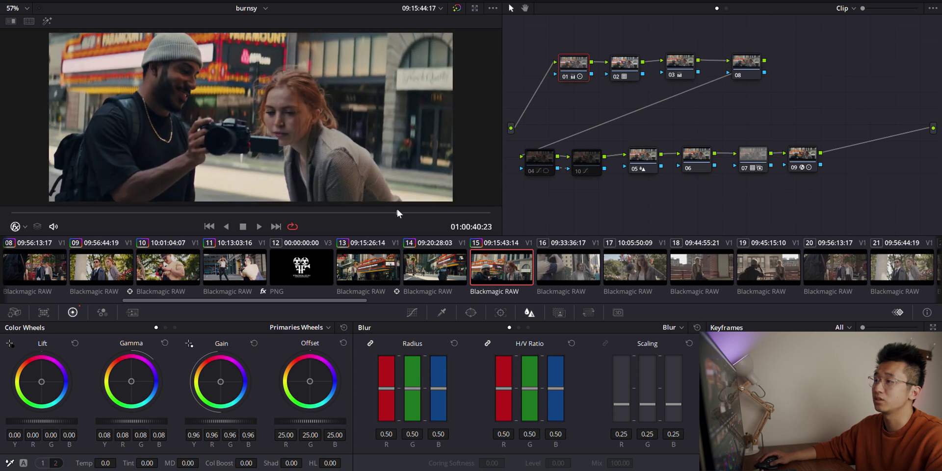
left_click_drag(378, 212, 303, 211)
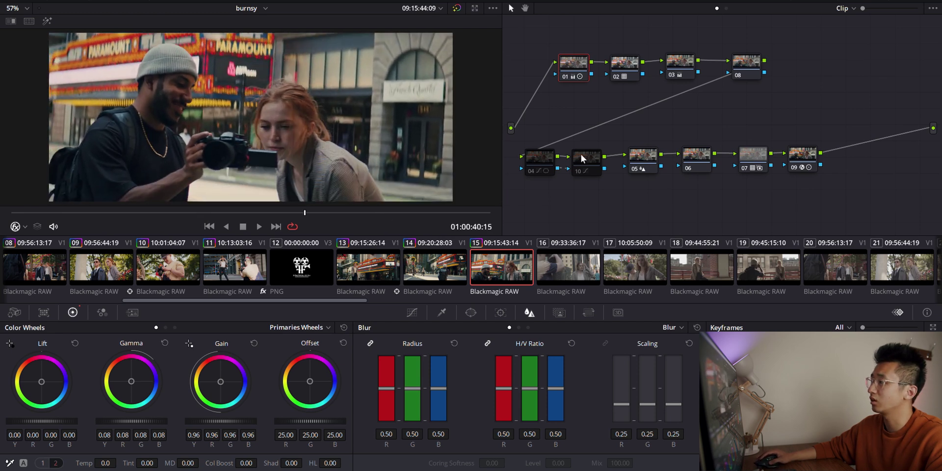
left_click(545, 159)
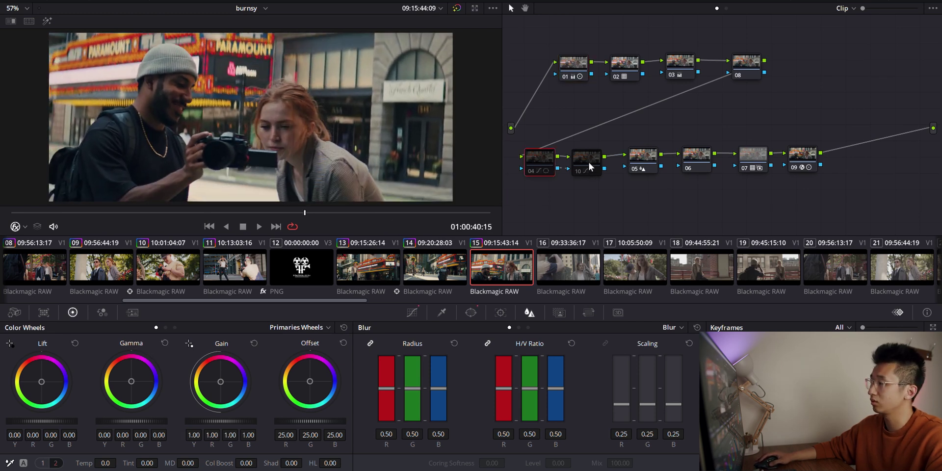
- Add two circular windows to node 04, shaped around the man and the woman
left_click(545, 171)
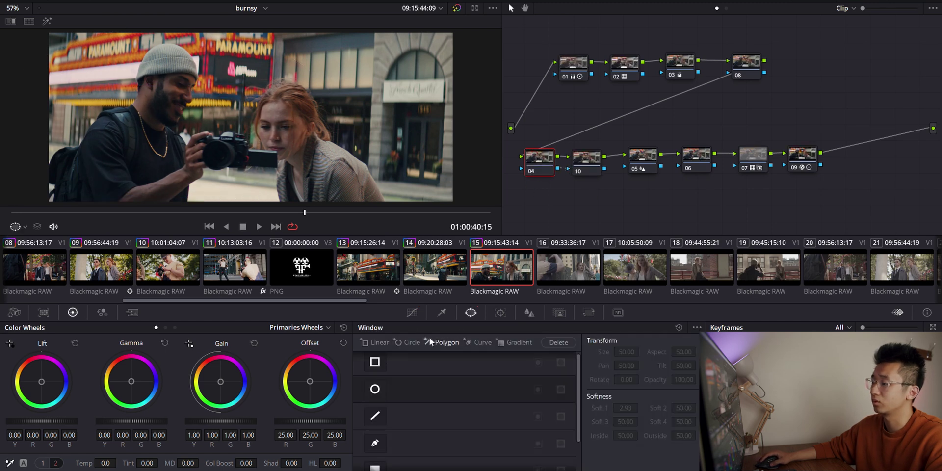
left_click(407, 343)
left_click_drag(288, 139, 158, 105)
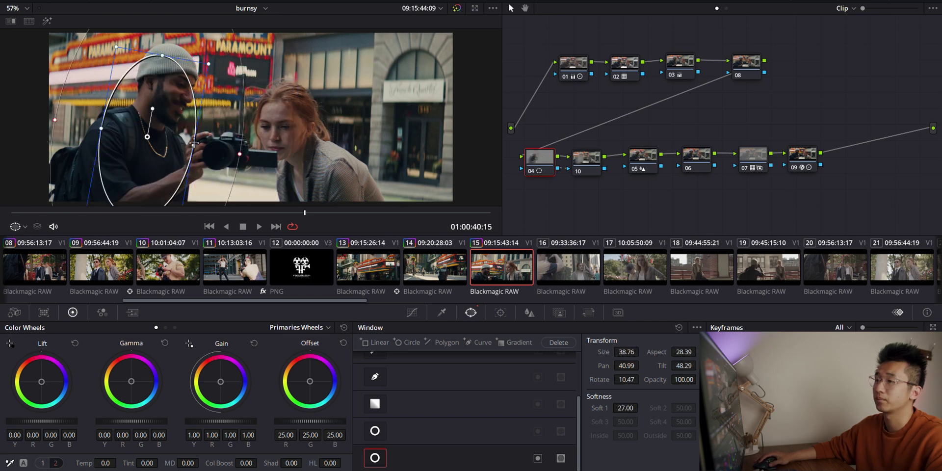
left_click(410, 342)
left_click_drag(251, 117, 377, 162)
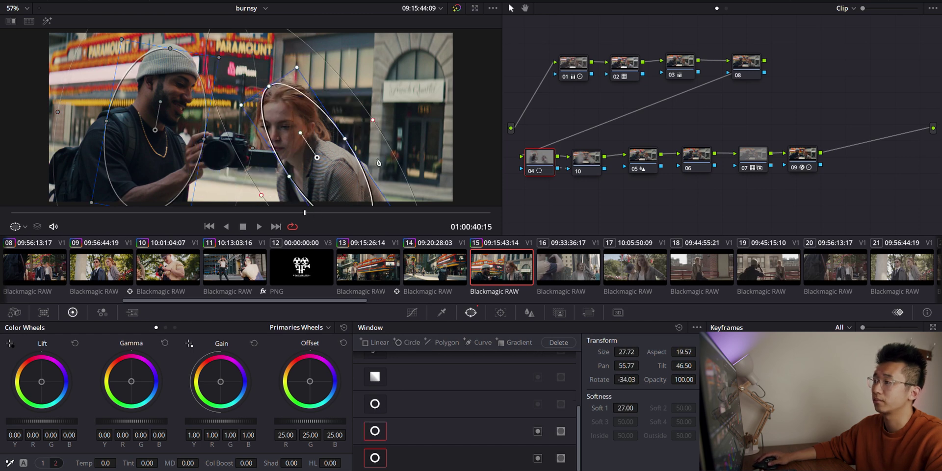
- Lift a midpoint on node 04's curve to brighten the masked people
left_click(412, 313)
left_click(465, 403)
left_click_drag(465, 402, 492, 380)
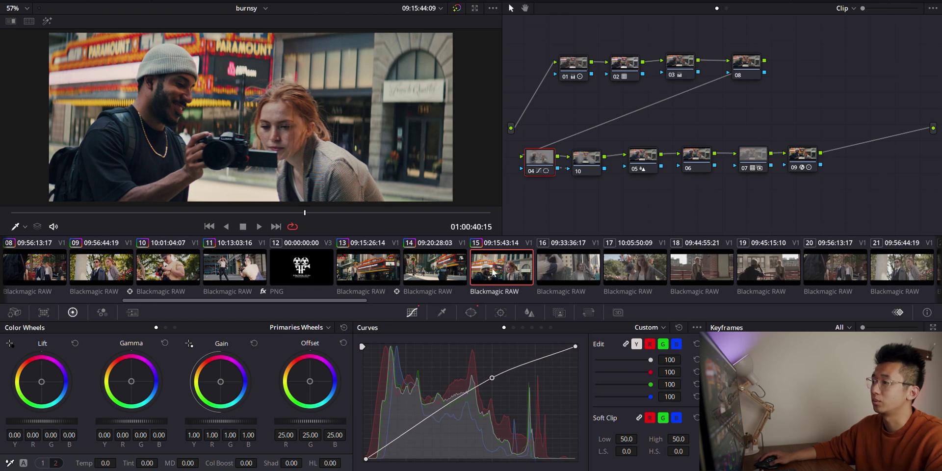
- Track node 04's two oval masks forward, backward, then forward again, and scrub to check
left_click(500, 312)
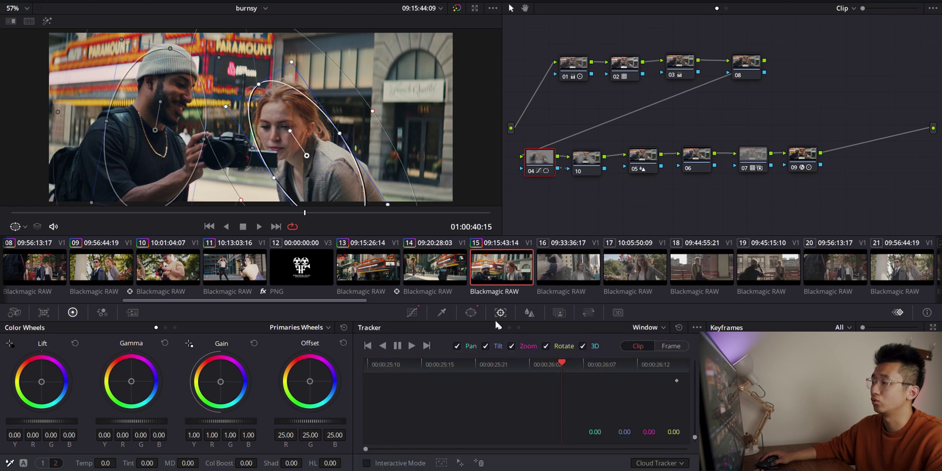
left_click(411, 346)
left_click(383, 346)
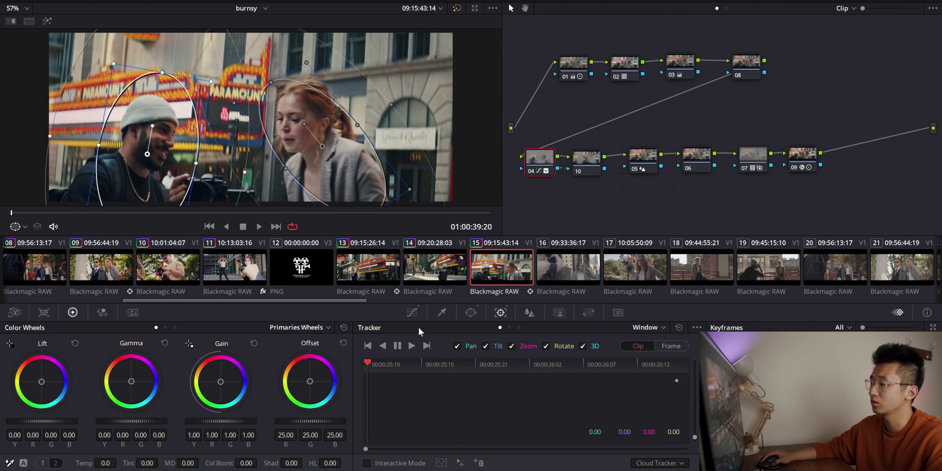
left_click(414, 344)
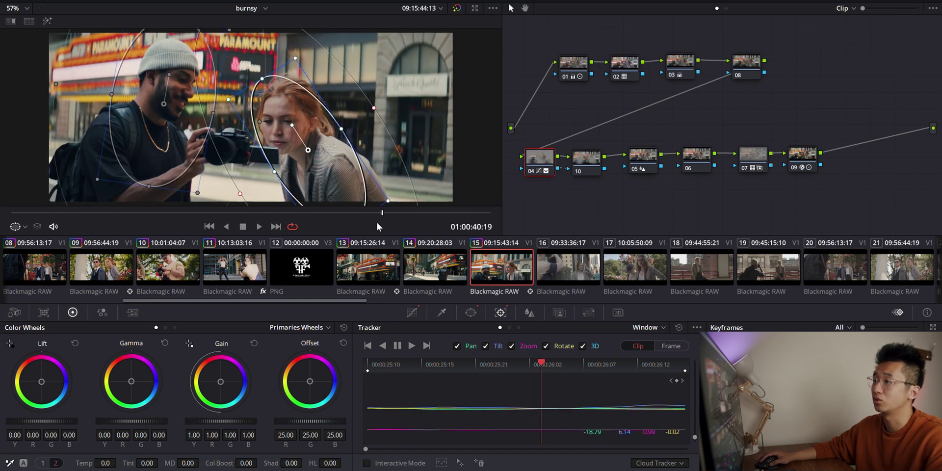
left_click_drag(61, 210, 176, 197)
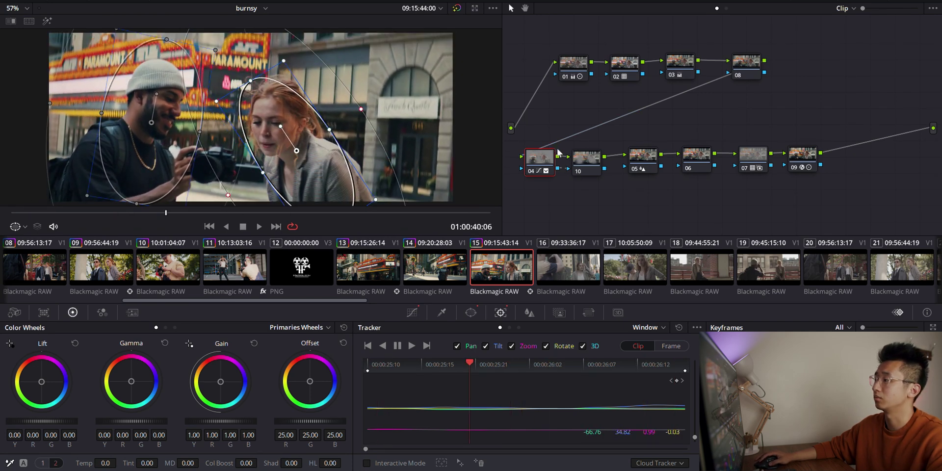
- Pull down a low point on node 10's curve to darken shadows, then disable nodes 04 and 10
left_click(585, 158)
left_click(411, 313)
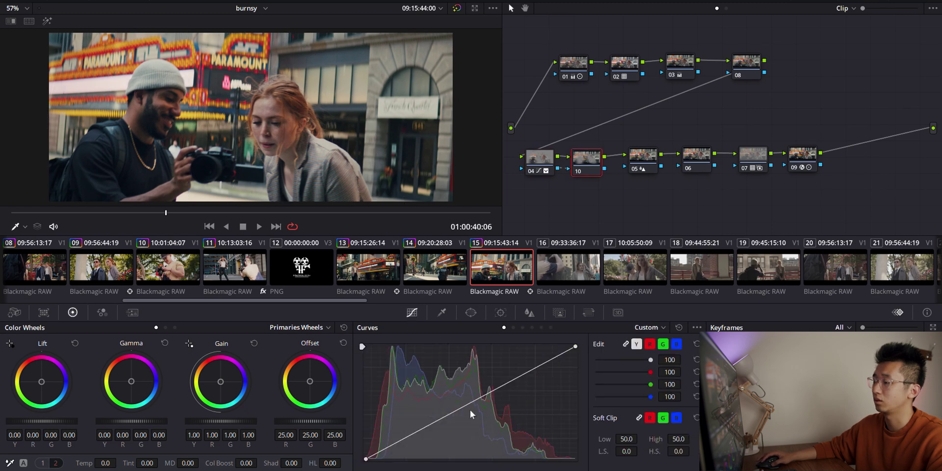
left_click_drag(436, 422, 440, 426)
left_click_drag(181, 213, 320, 213)
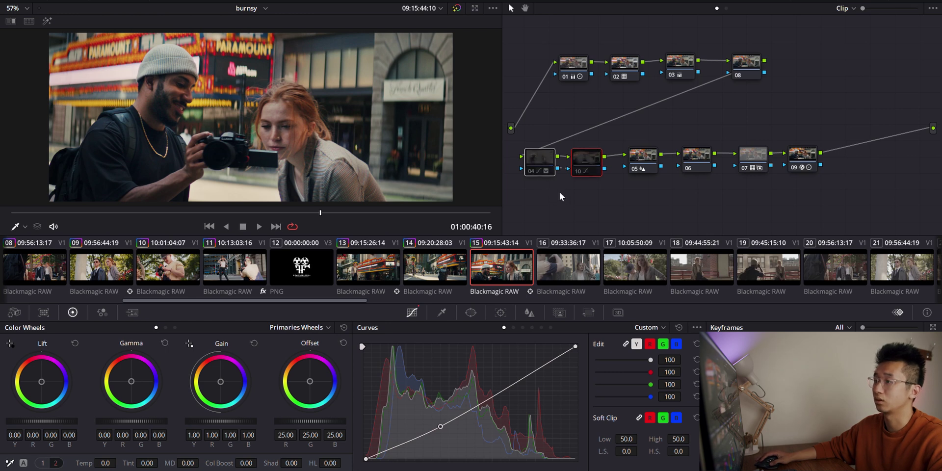
key("ctrl+d")
key("ctrl+d")
key("ctrl+d")
key("ctrl+d")
key("ctrl+d")
key("ctrl+d")
key("ctrl+d")
key("ctrl+d")
key("ctrl+d")
key("ctrl+d")
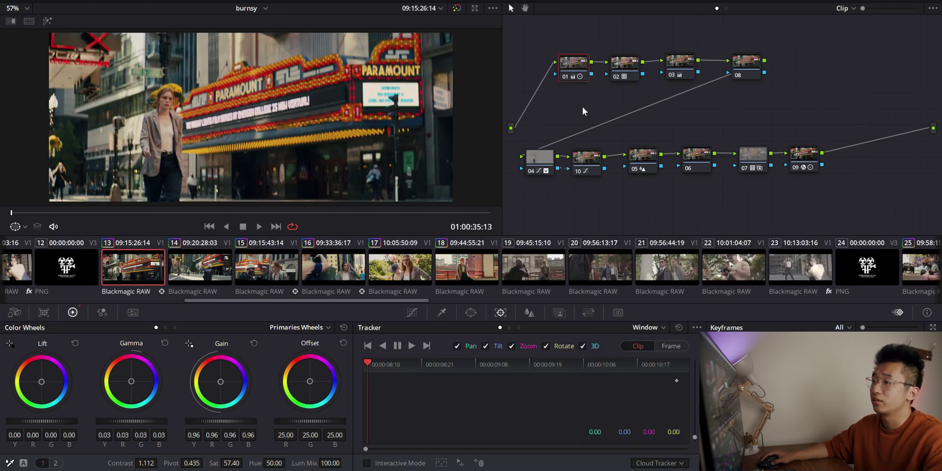
- Switch clip 13's grade off, then toggle nodes 02, 07 and 01 to compare each effect
key("ctrl+d")
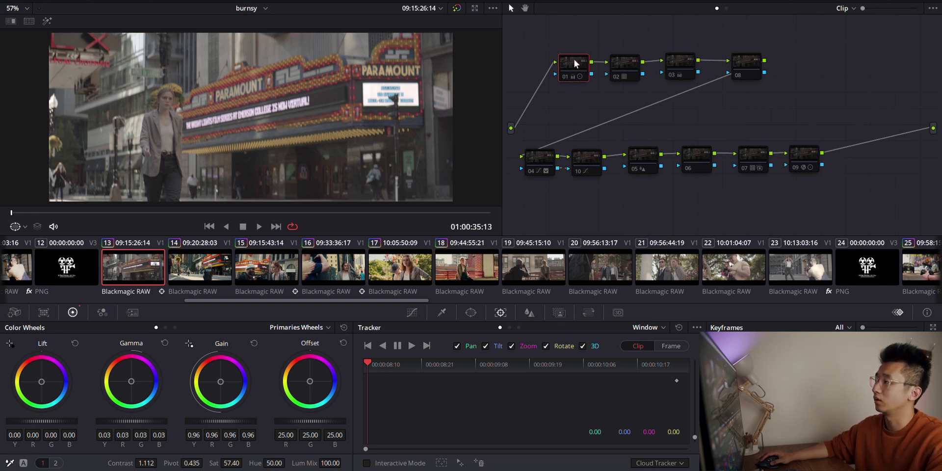
left_click(628, 64)
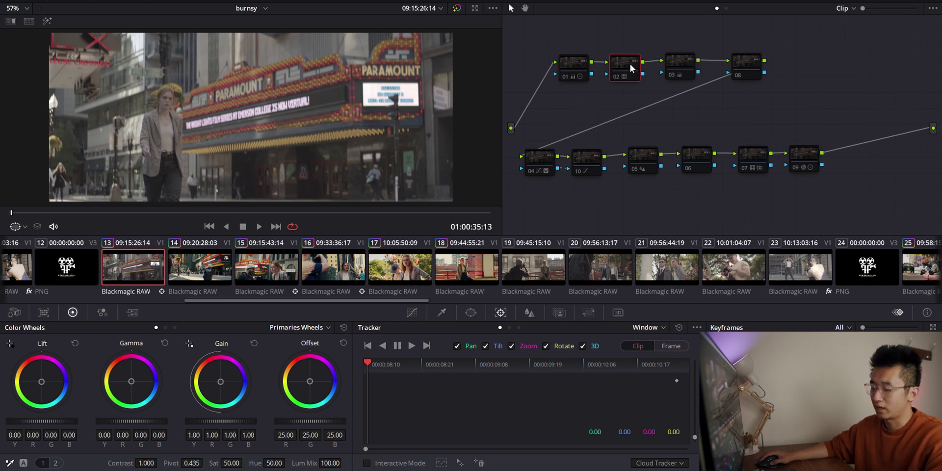
key("ctrl+d")
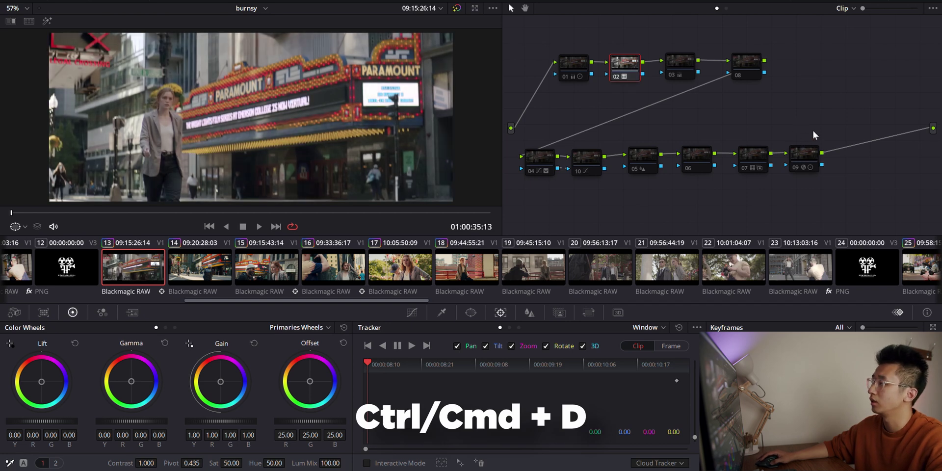
key("ctrl+d")
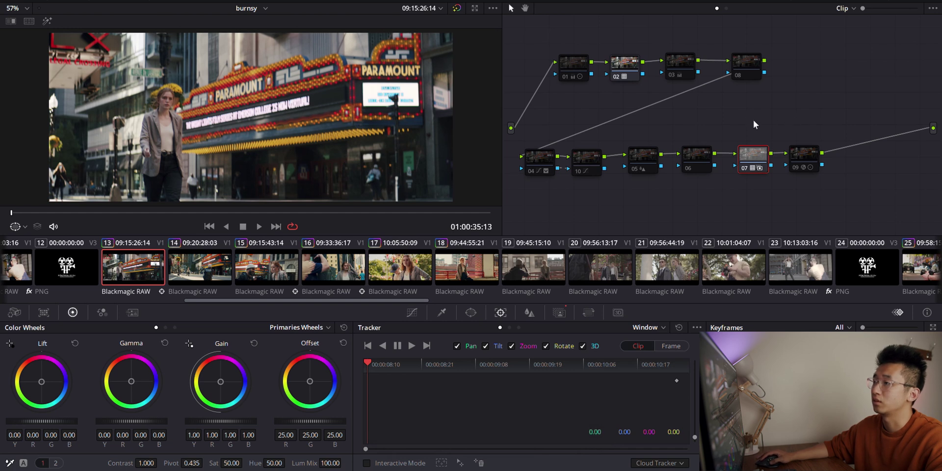
left_click(572, 63)
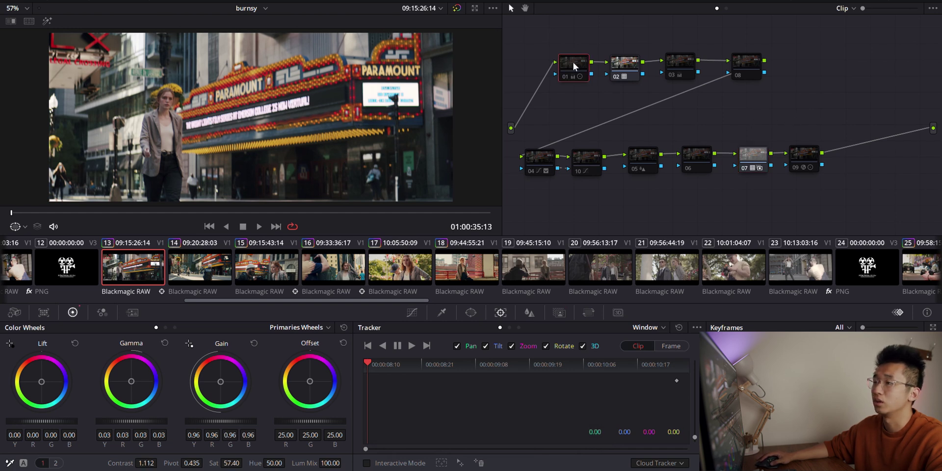
key("ctrl+d")
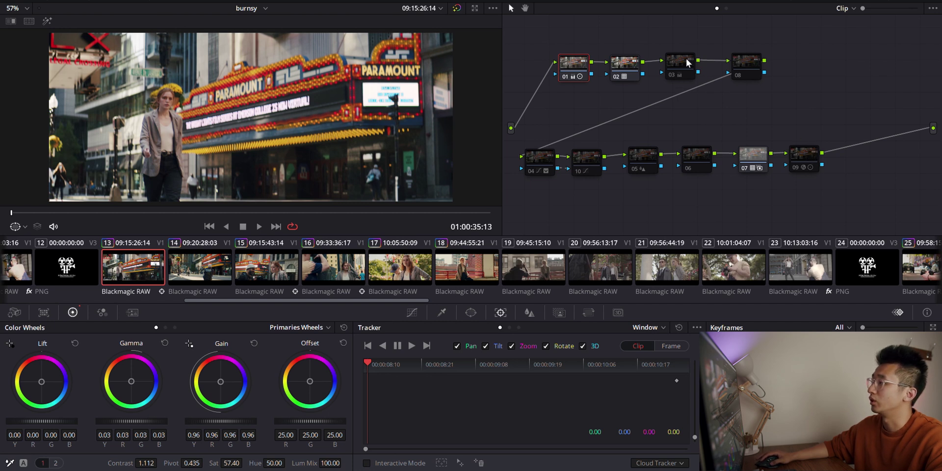
- Re-enable node 03, then switch off node 04's tracked oval to see its effect
left_click(802, 151)
left_click(687, 65)
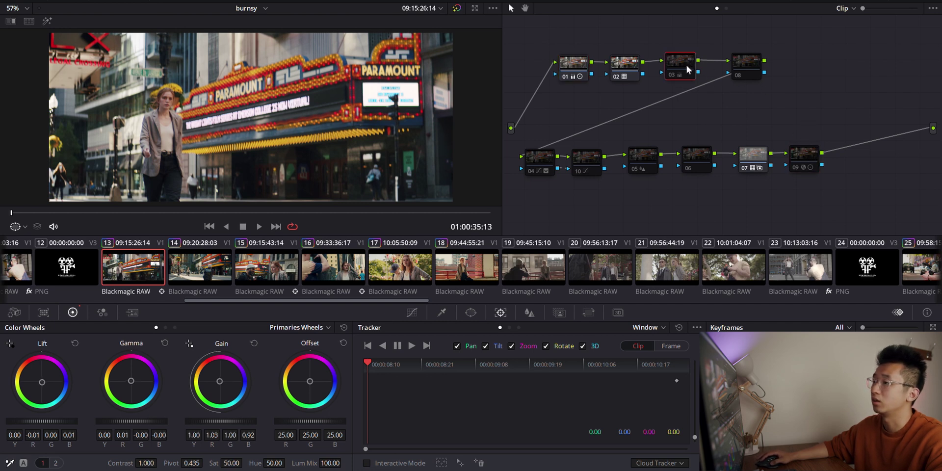
key("ctrl+d")
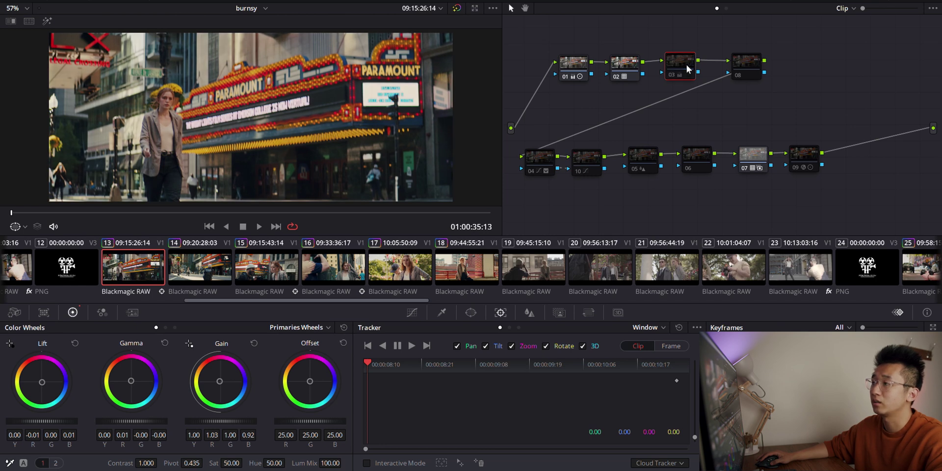
key("shift+apostrophe")
left_click(642, 155)
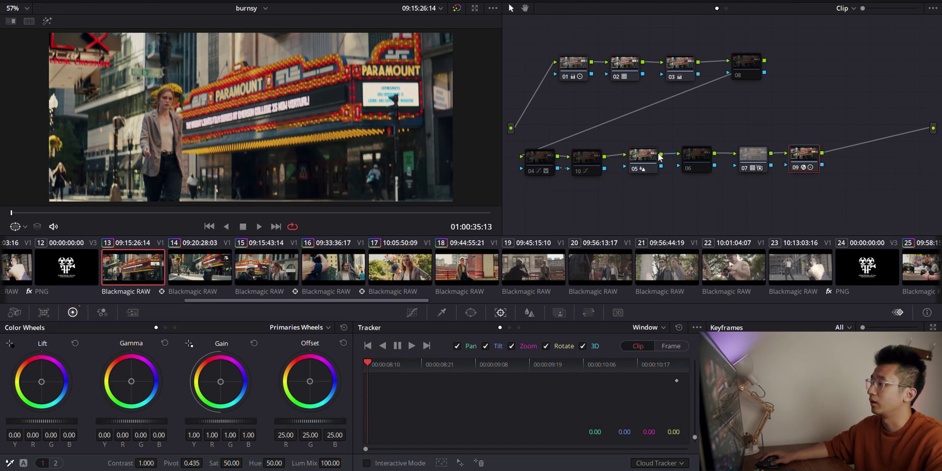
left_click(539, 157)
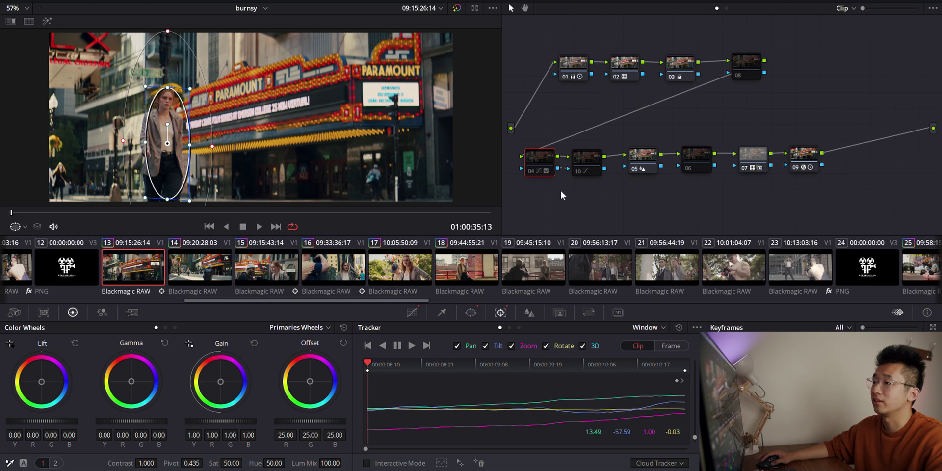
key("ctrl+d")
left_click(586, 158)
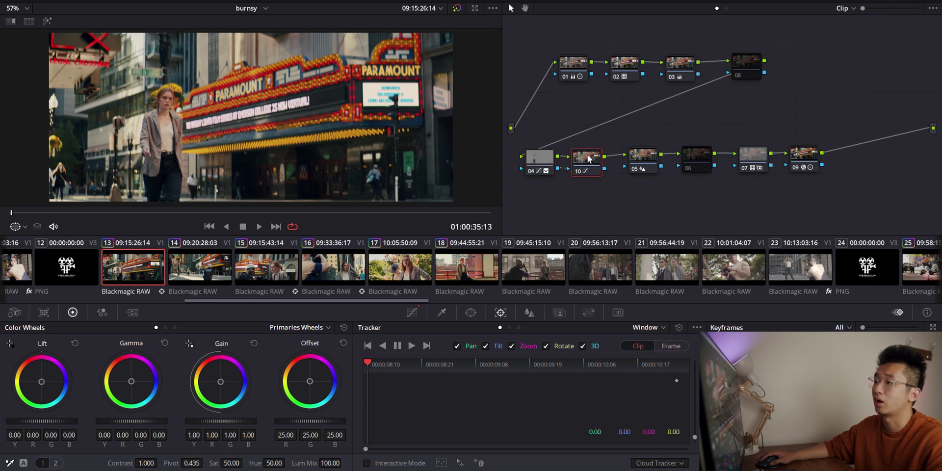